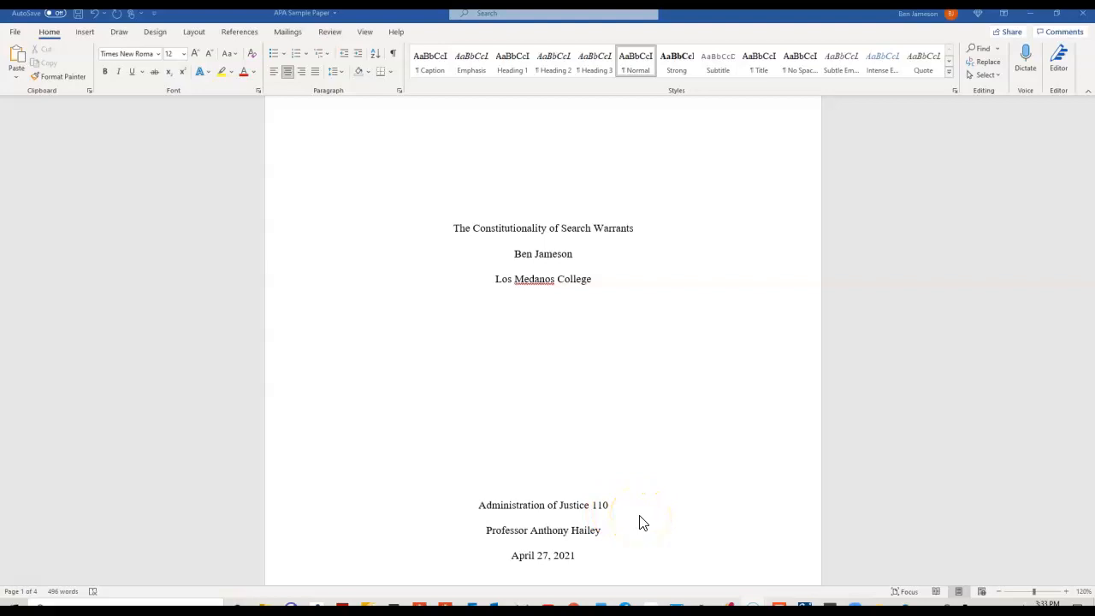
Glance at the blank document, then return to the APA sample paper and scroll through it.
scroll(643, 524, "up", 3)
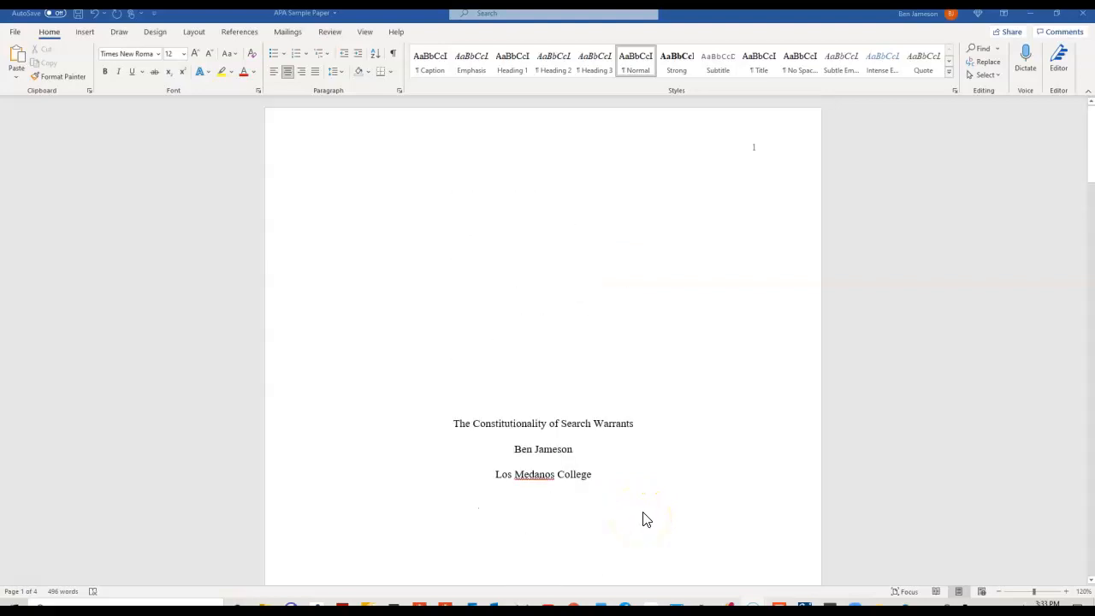
scroll(656, 504, "down", 8)
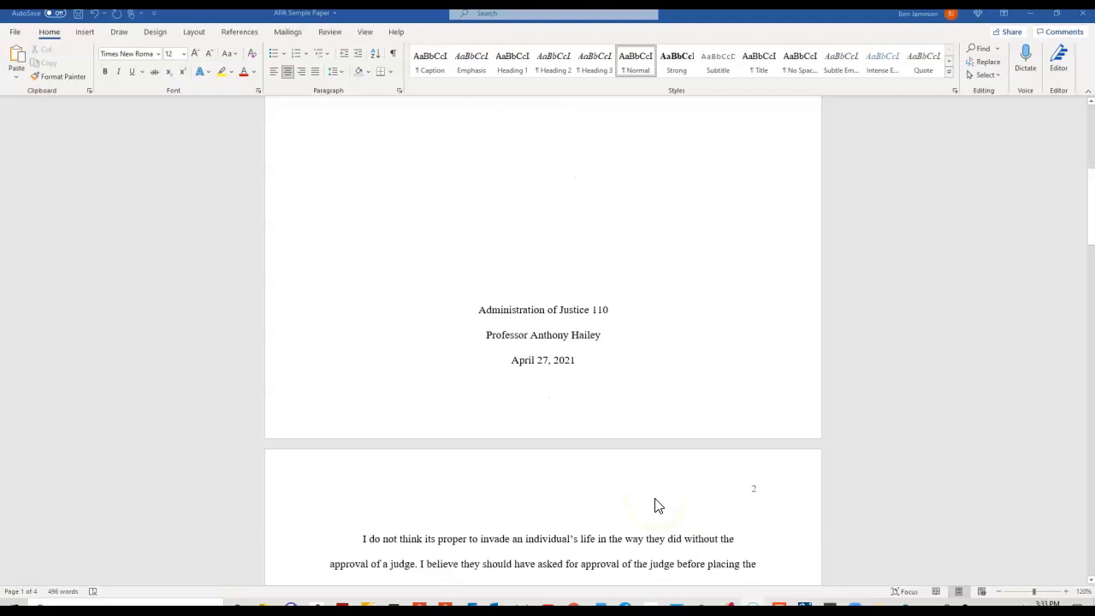
scroll(655, 506, "up", 7)
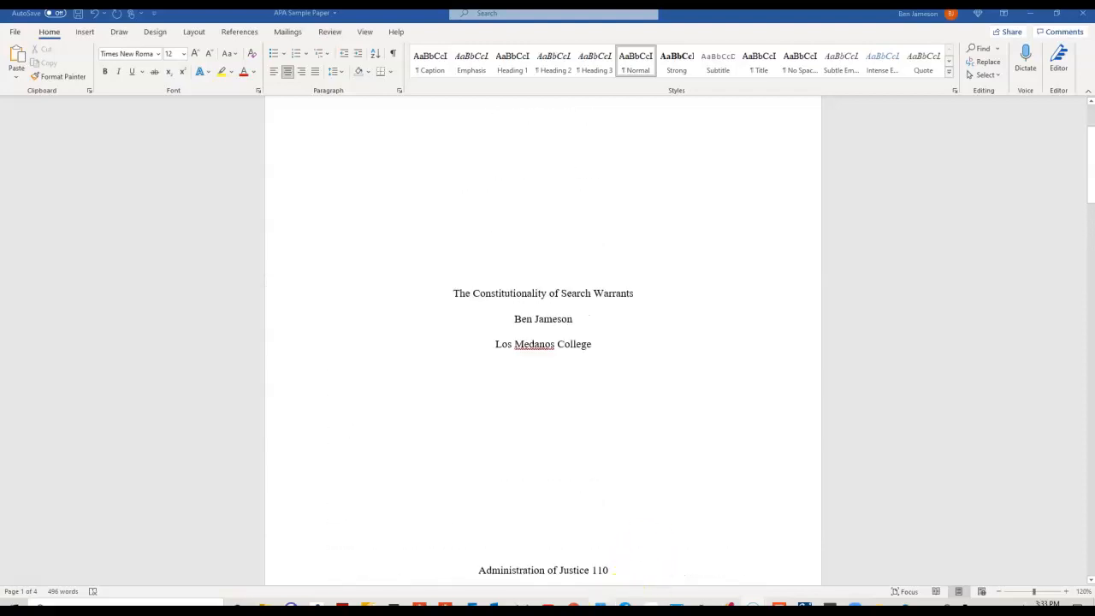
mouse_move(625, 607)
left_click(655, 567)
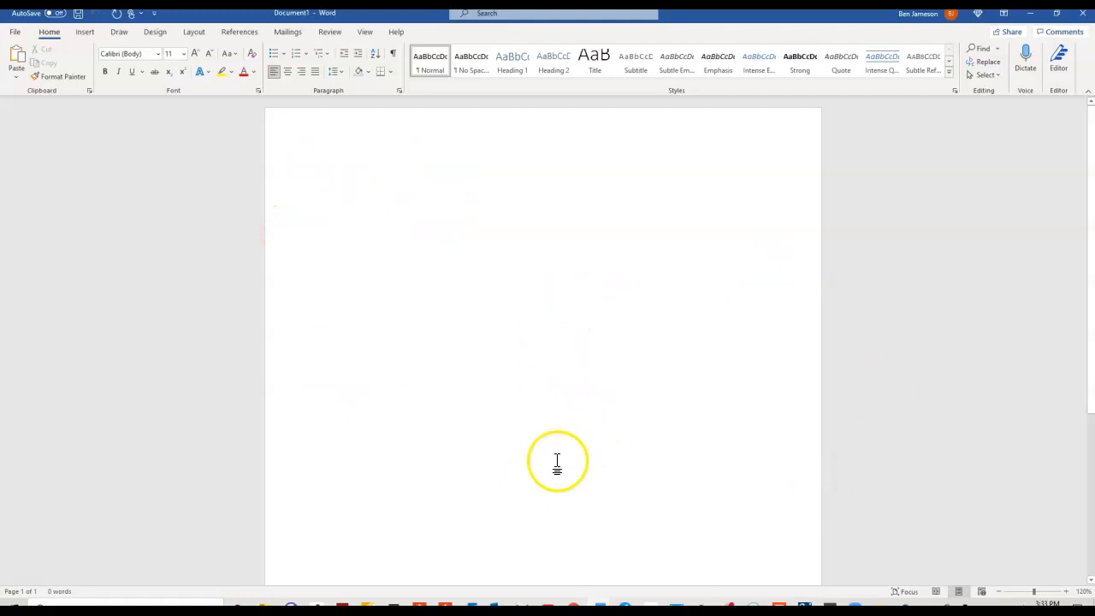
mouse_move(601, 607)
left_click(558, 560)
scroll(550, 508, "down", 5)
scroll(551, 506, "up", 8)
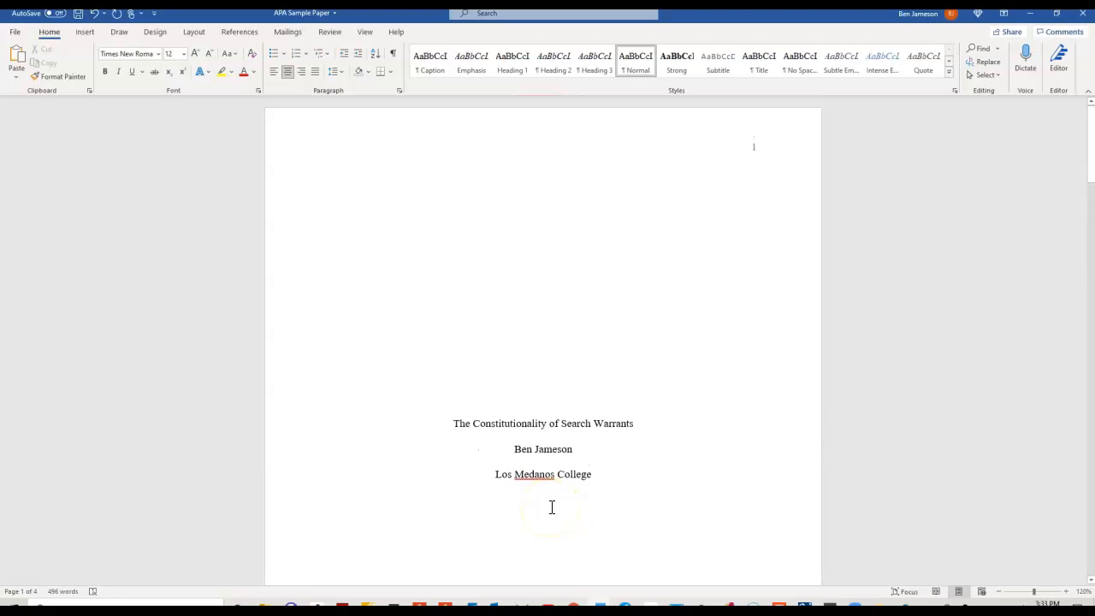
scroll(693, 411, "down", 4)
scroll(689, 418, "down", 7)
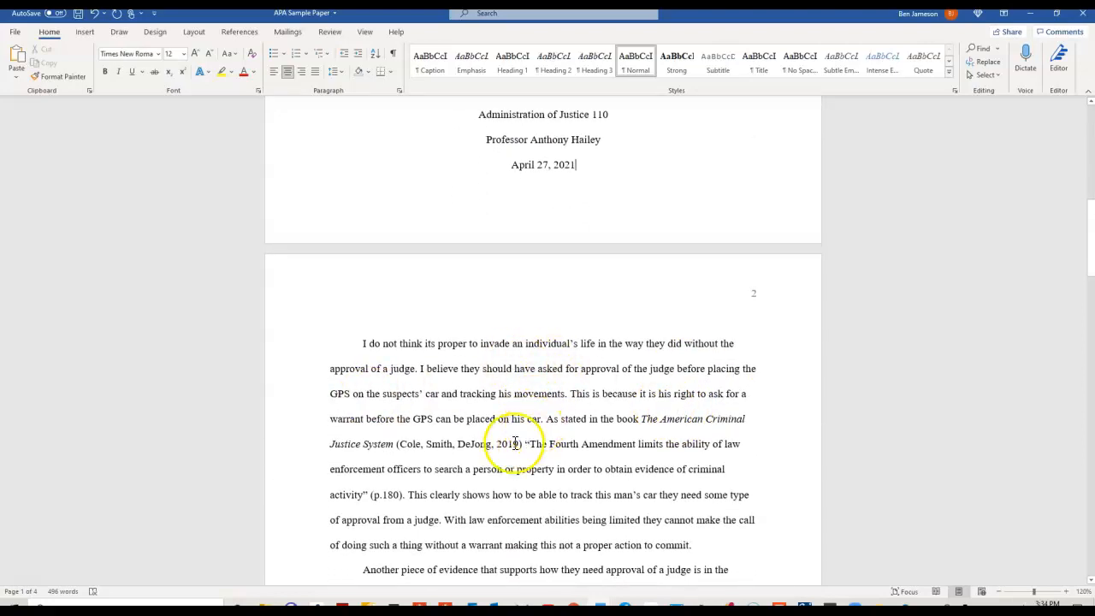
scroll(537, 425, "down", 6)
scroll(513, 472, "up", 5)
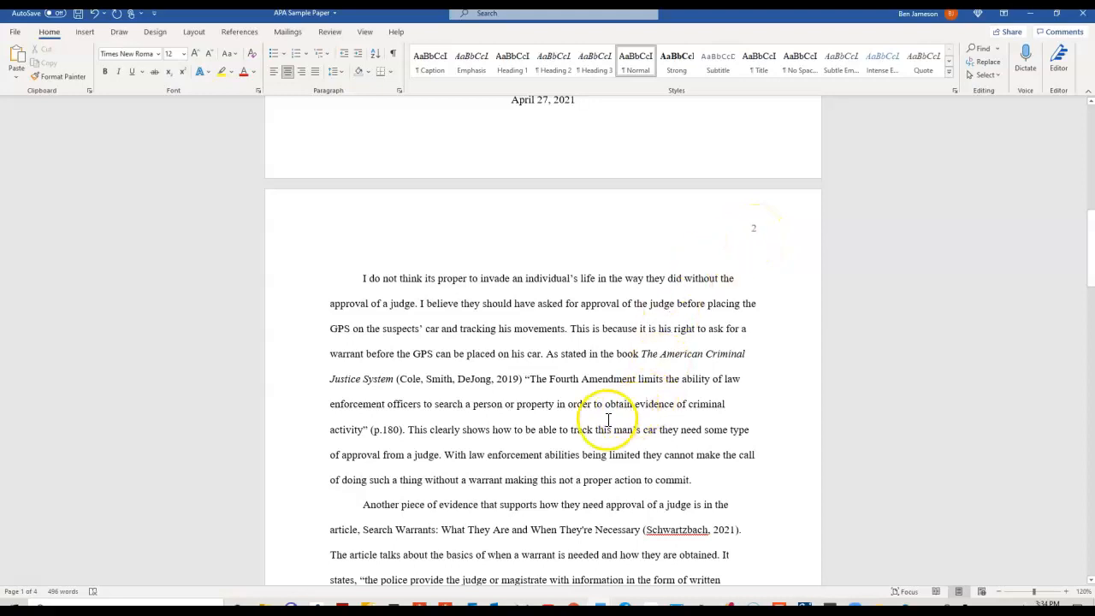
scroll(606, 417, "up", 9)
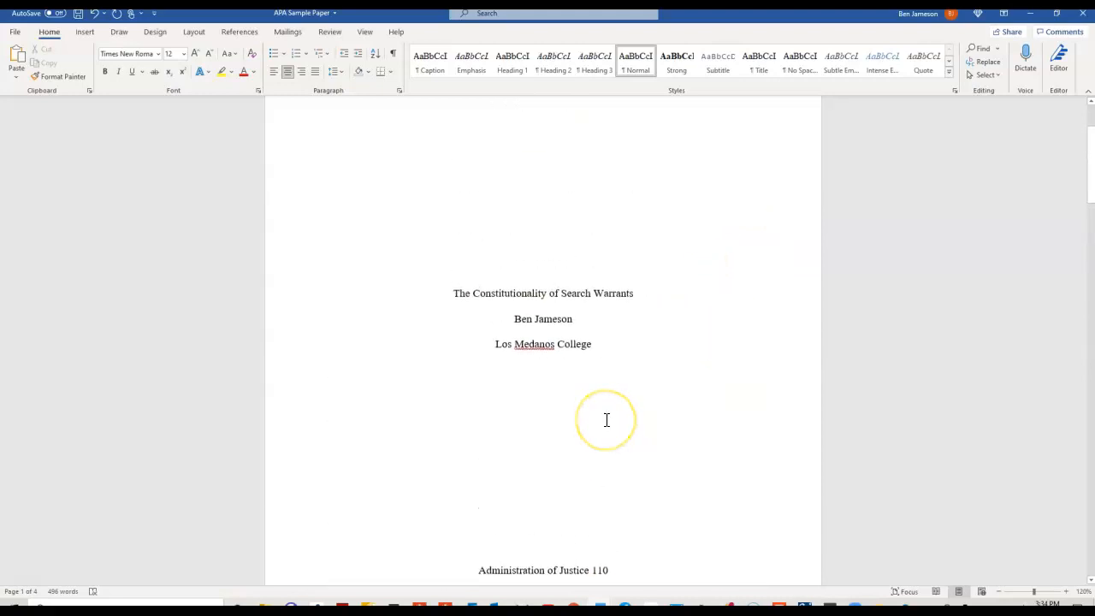
scroll(606, 420, "up", 3)
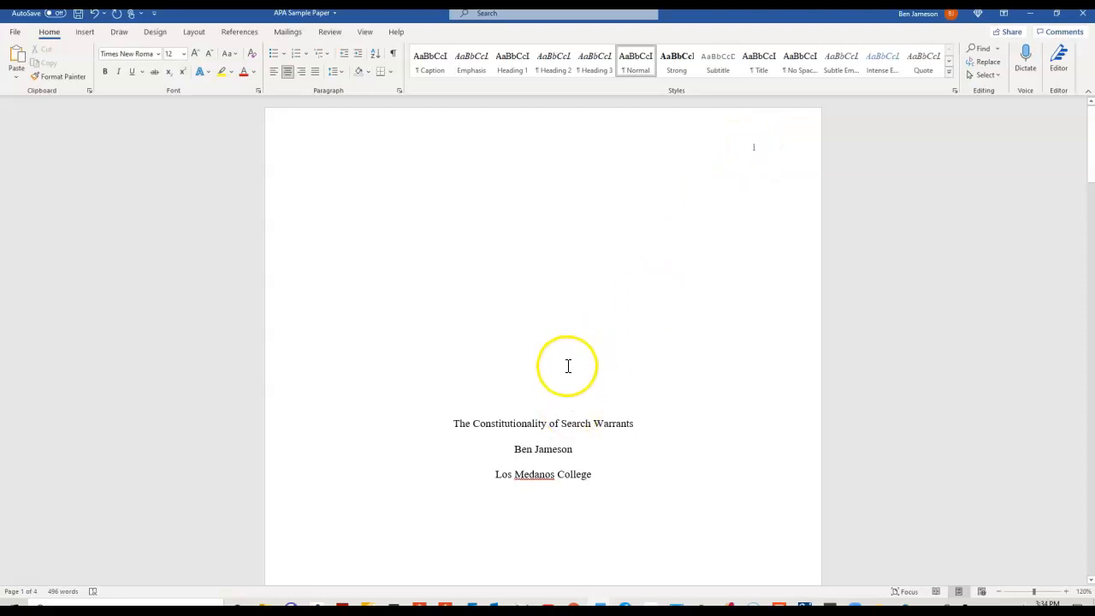
Switch to Document1 and scroll the font list down toward Times New Roman.
mouse_move(599, 605)
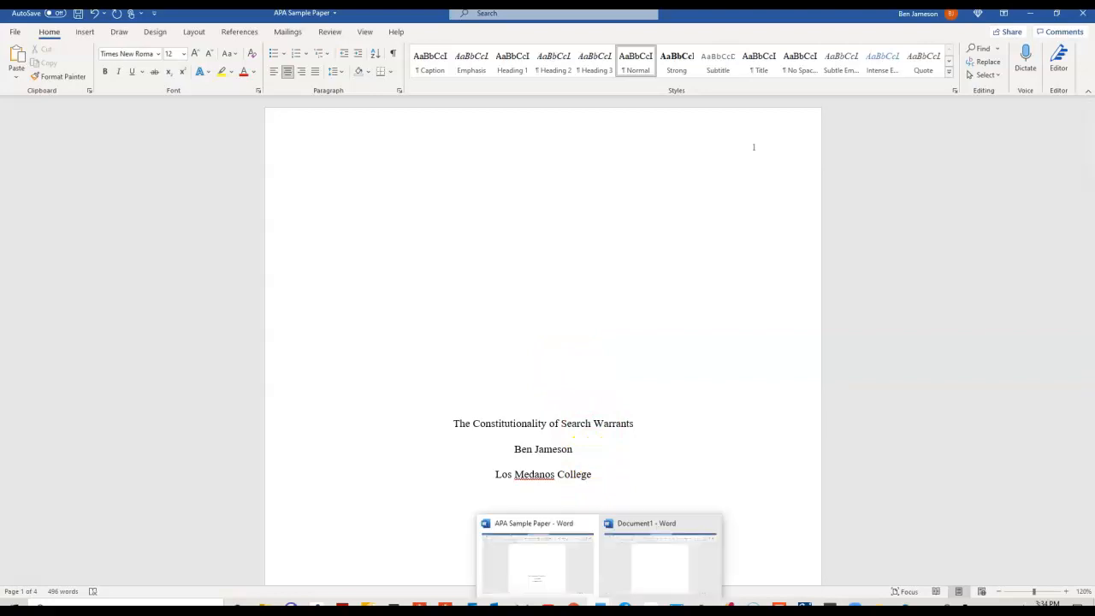
left_click(625, 587)
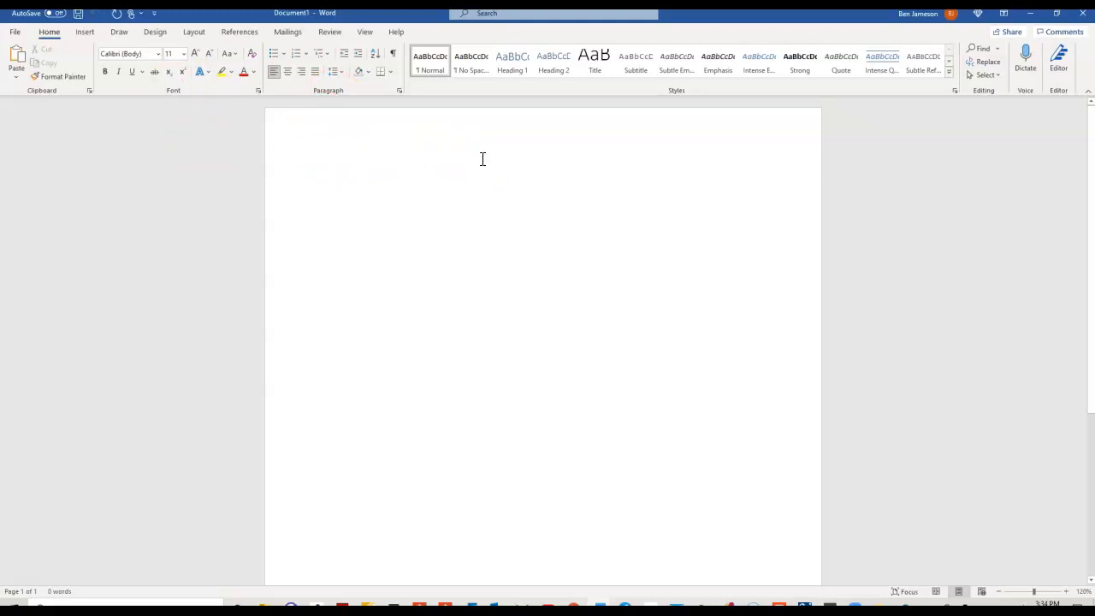
left_click(158, 54)
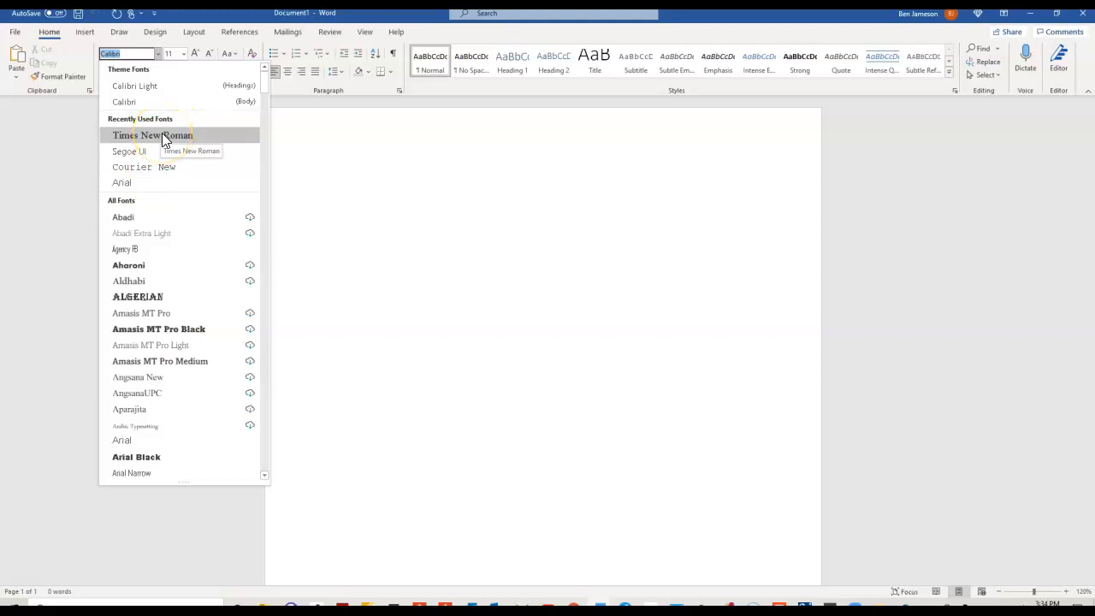
scroll(181, 312, "down", 5)
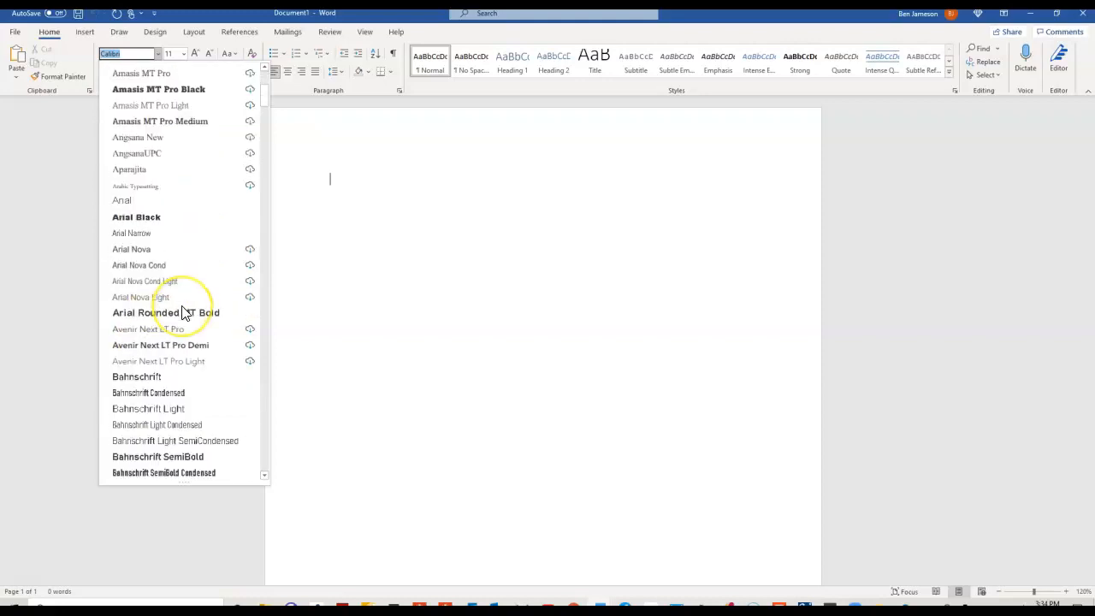
scroll(181, 312, "down", 20)
scroll(180, 313, "down", 20)
scroll(179, 313, "down", 20)
scroll(180, 317, "down", 2)
scroll(179, 317, "down", 2)
scroll(179, 320, "up", 2)
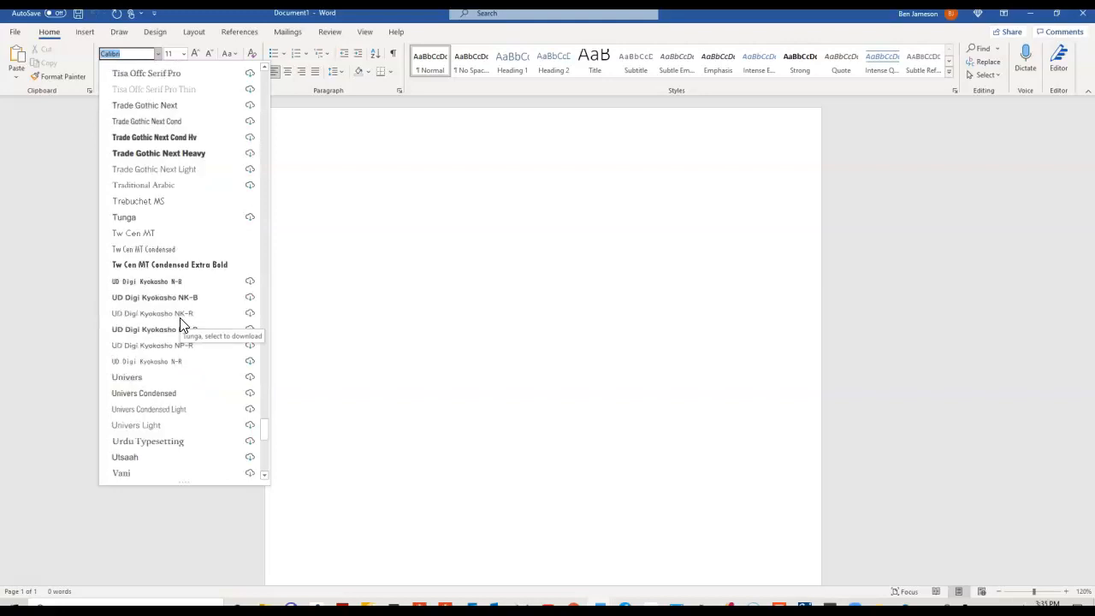
scroll(179, 318, "up", 4)
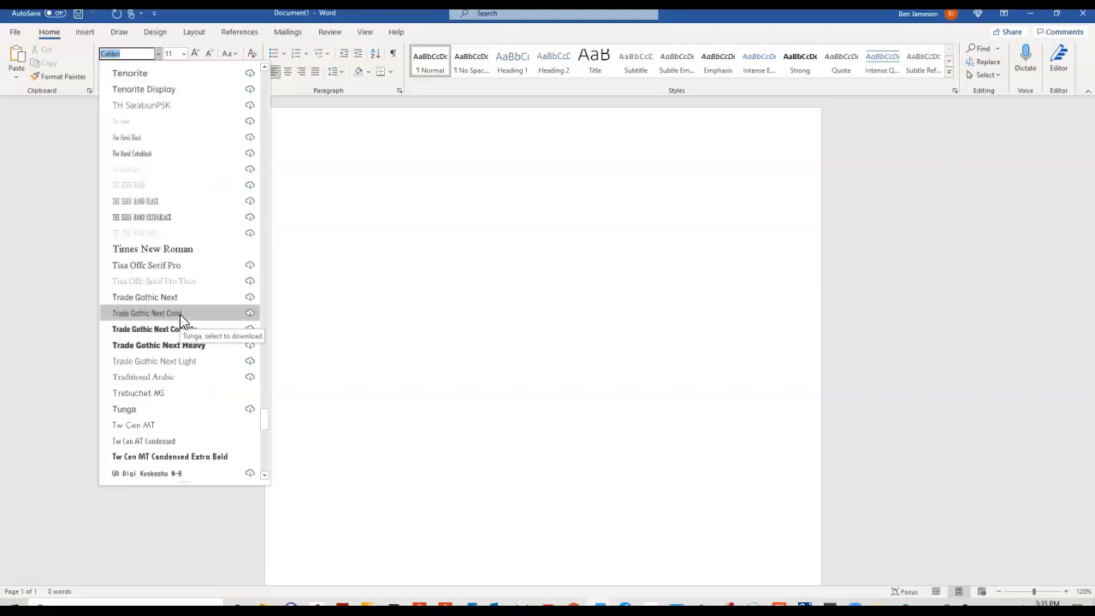
Set Document1's text to Times New Roman, size 12, with 2.0 line spacing.
left_click(176, 250)
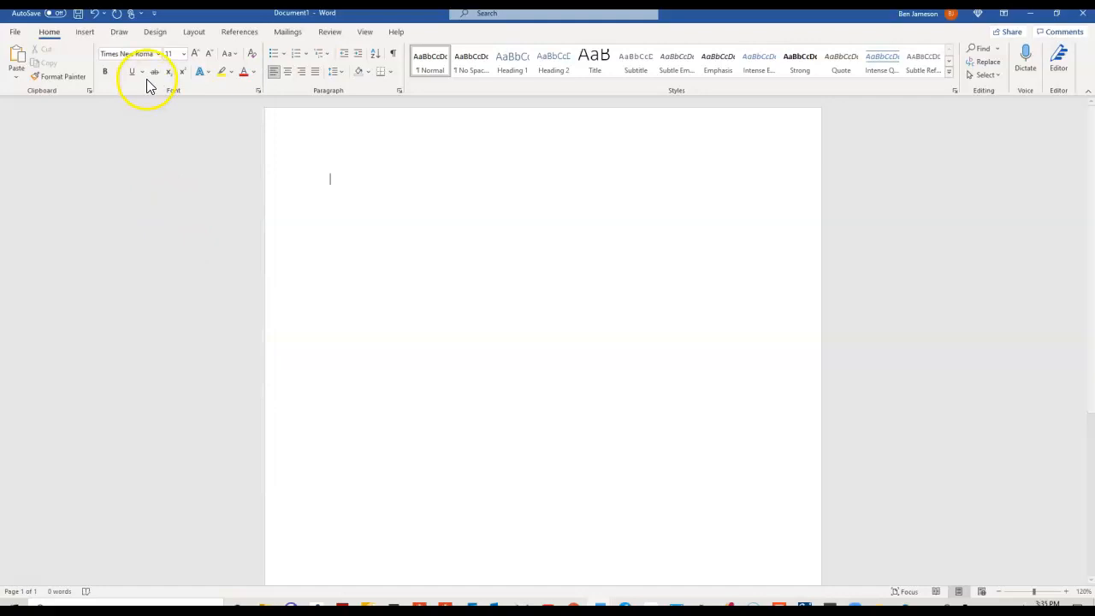
left_click(172, 53)
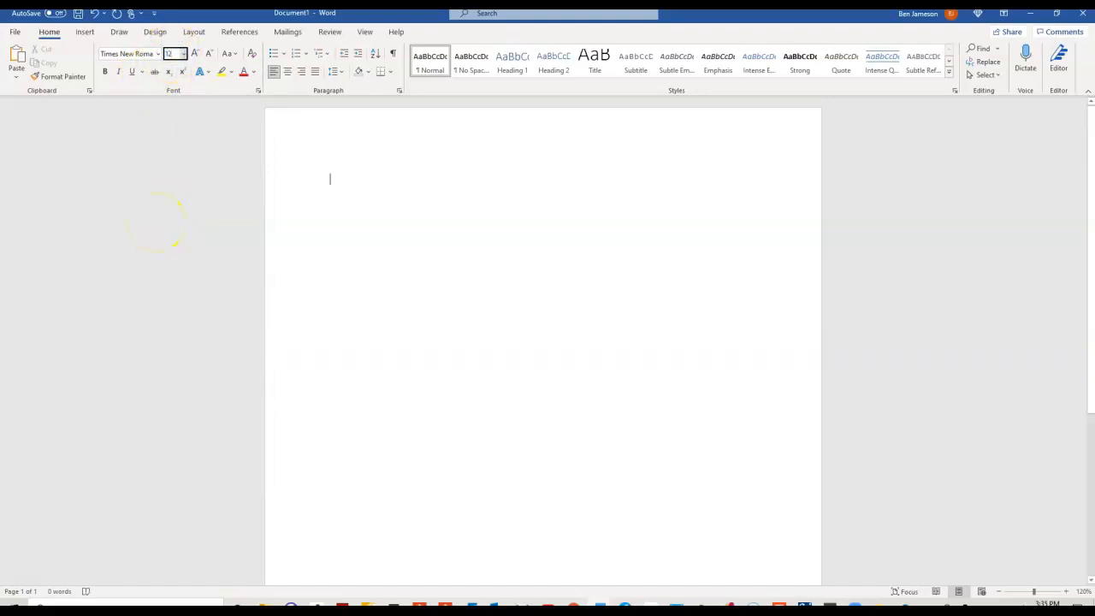
left_click(341, 74)
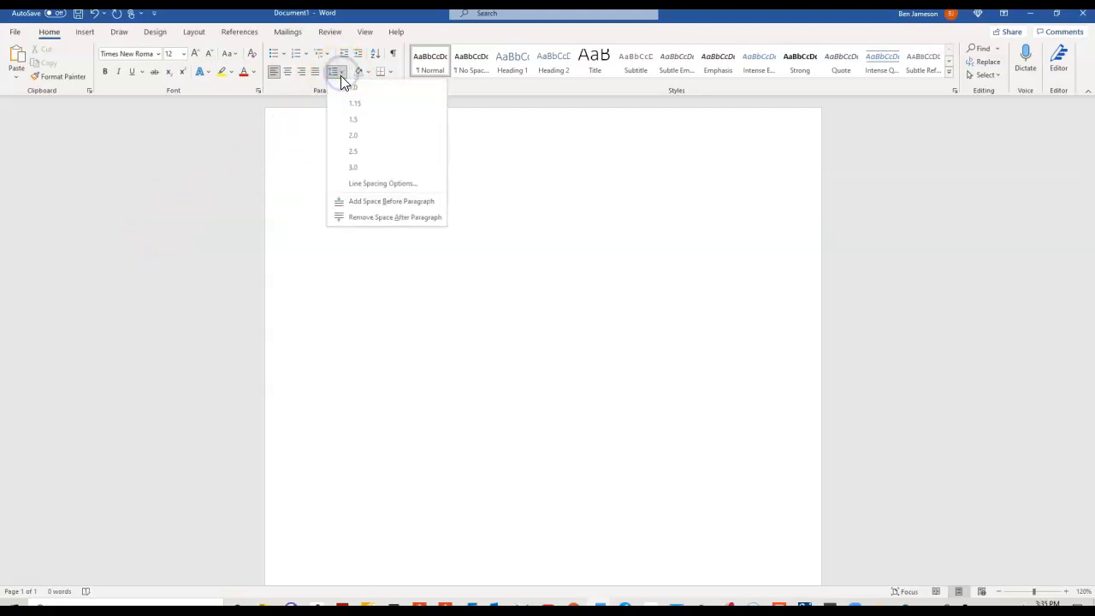
left_click(355, 135)
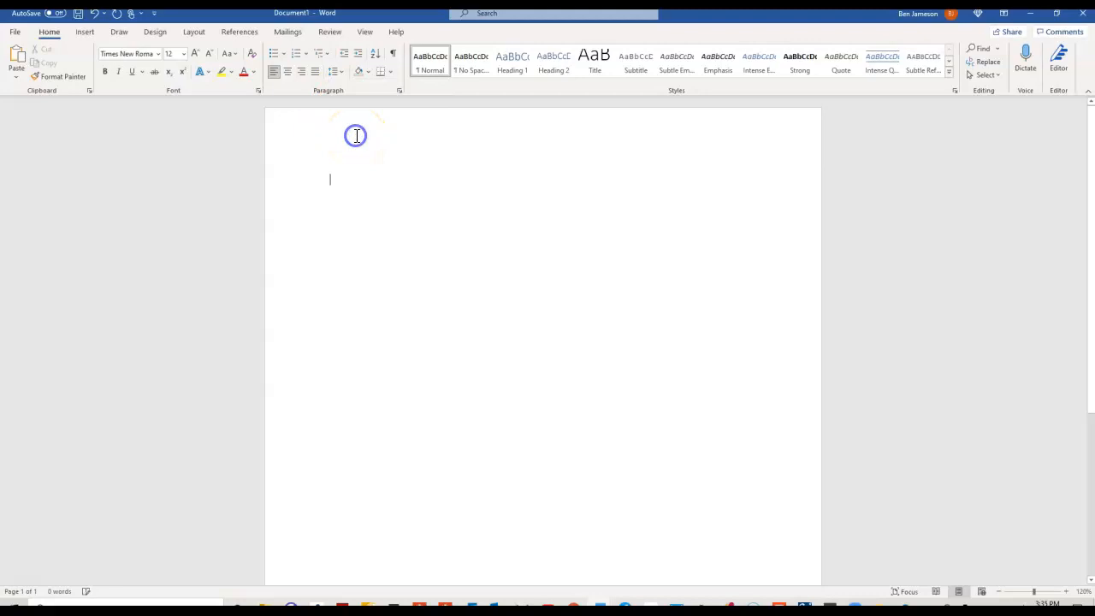
Remove the extra space after paragraphs and confirm the spacing setting.
left_click(341, 72)
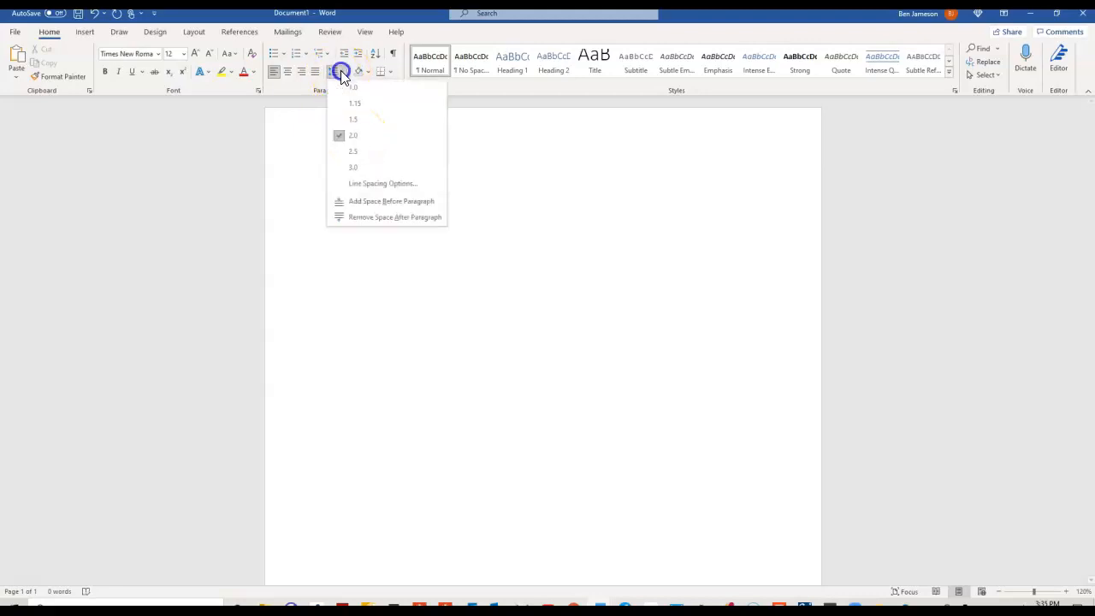
left_click(367, 218)
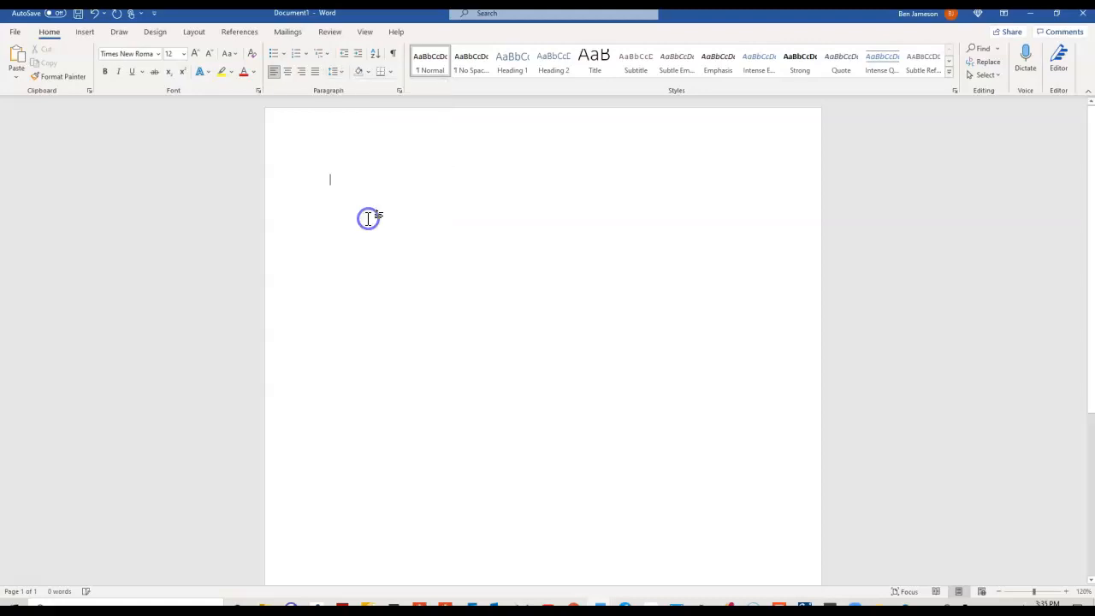
left_click(344, 75)
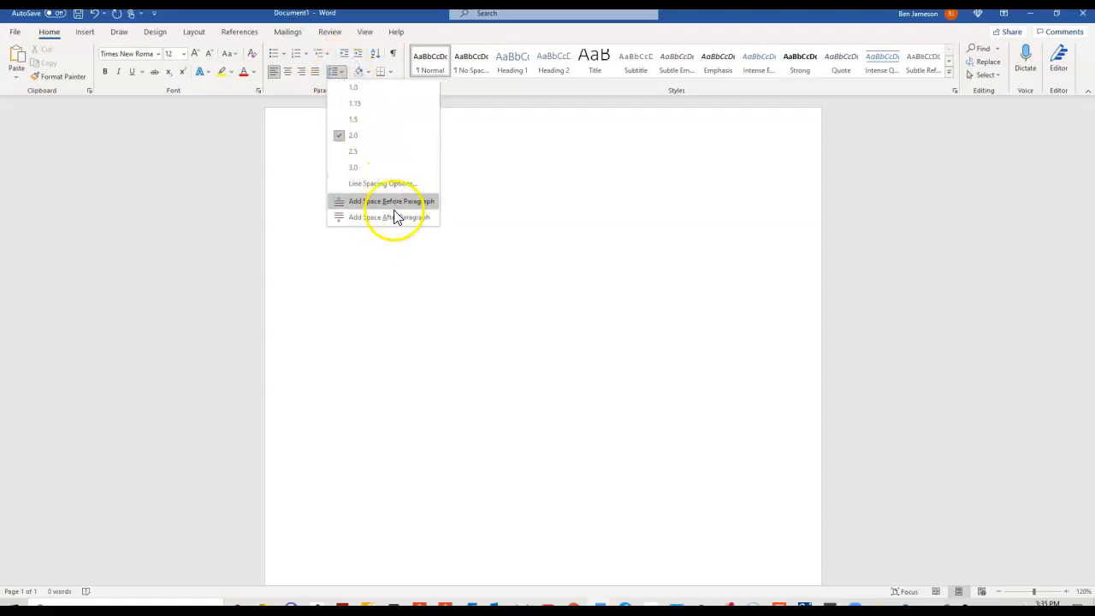
left_click(365, 248)
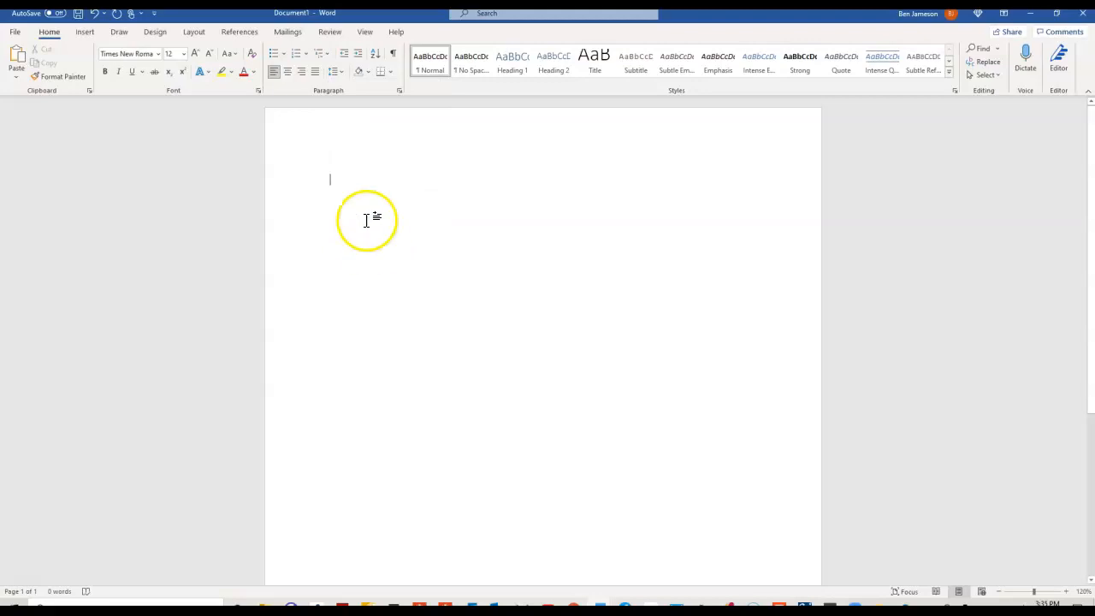
Insert a Plain Number 3 page number at the header's top right, then leave the header.
left_click(85, 34)
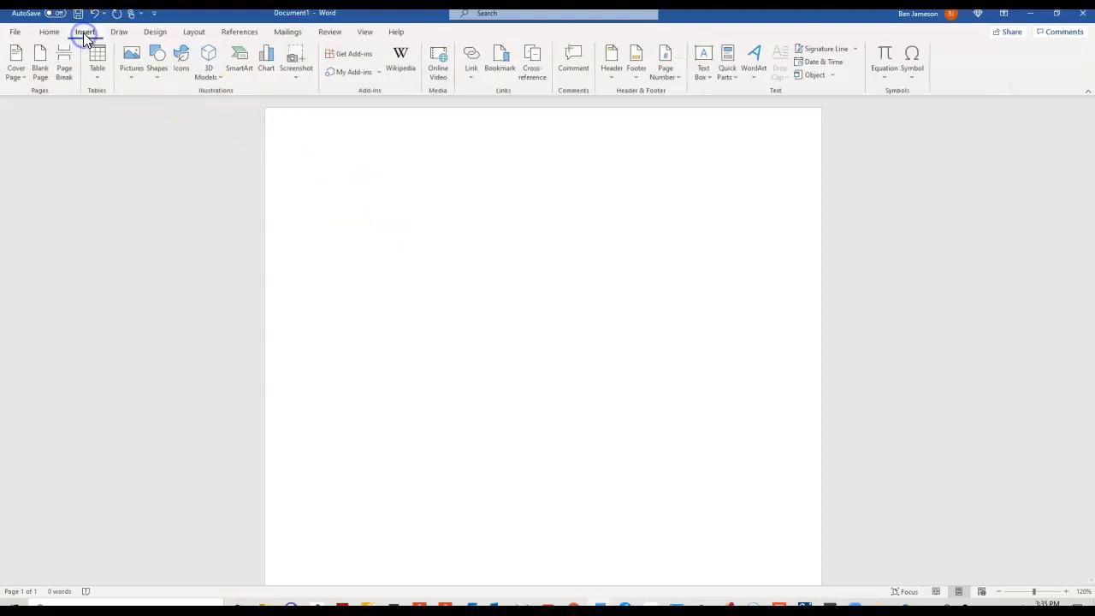
left_click(664, 61)
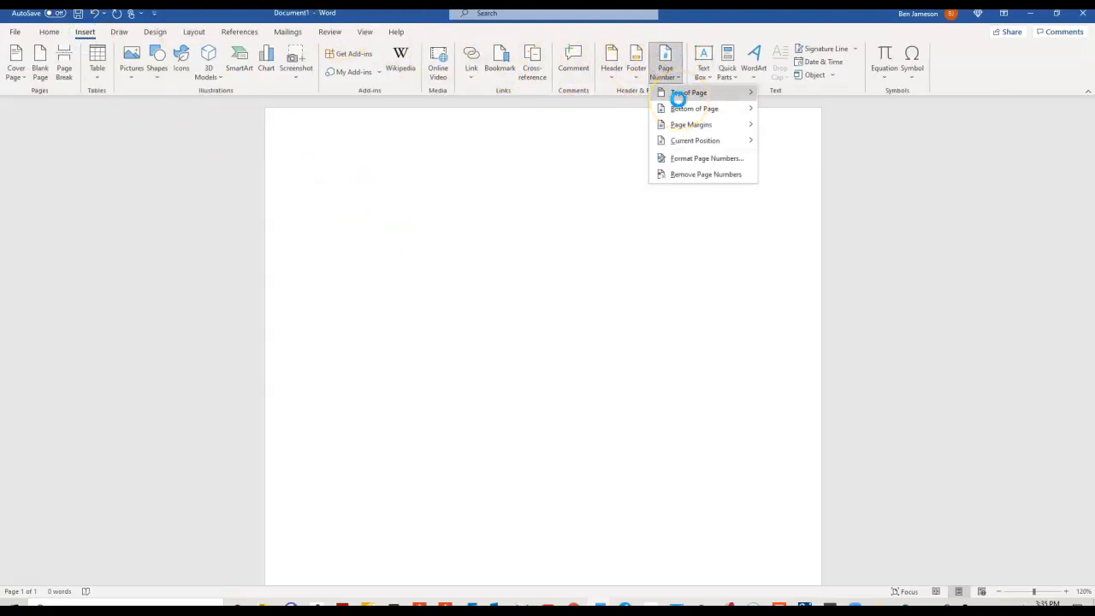
left_click(678, 96)
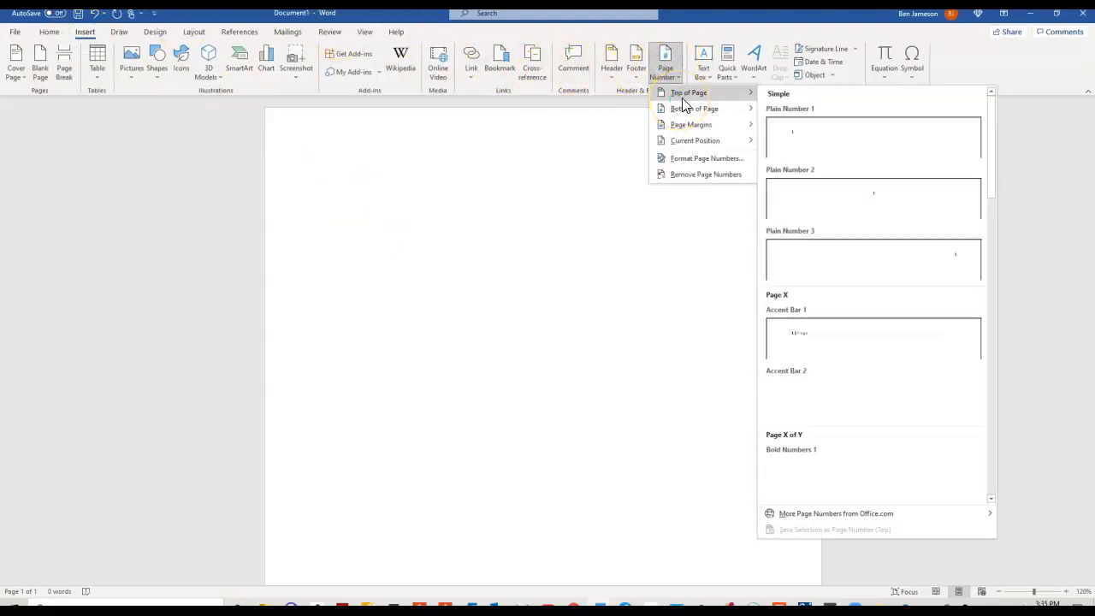
left_click(856, 259)
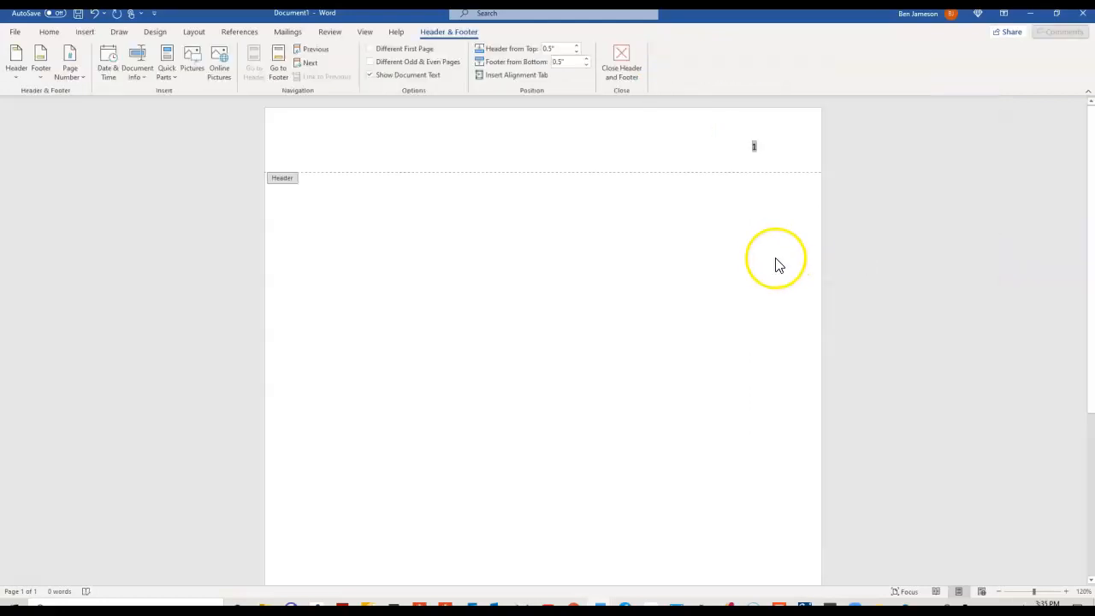
double_click(720, 257)
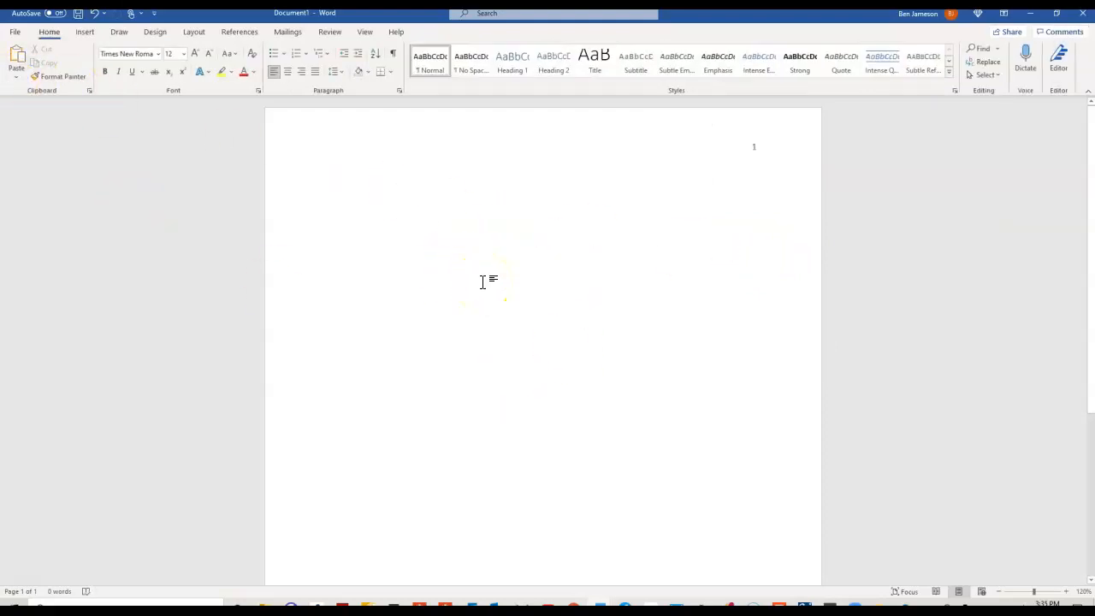
Bring the APA Sample Paper forward and scroll through its title page.
mouse_move(599, 606)
left_click(556, 569)
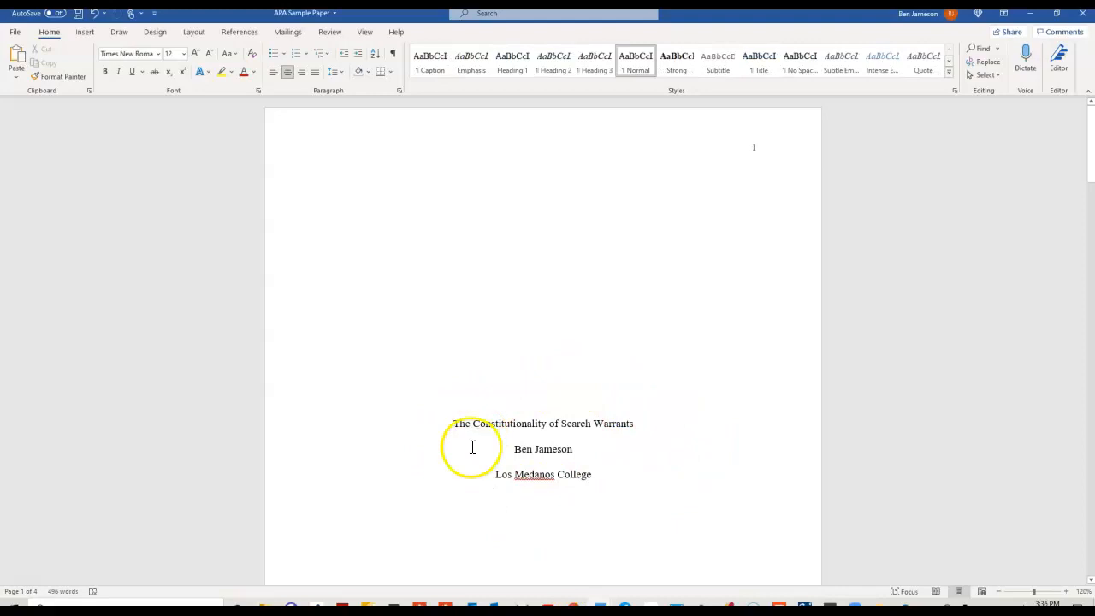
scroll(611, 484, "down", 3)
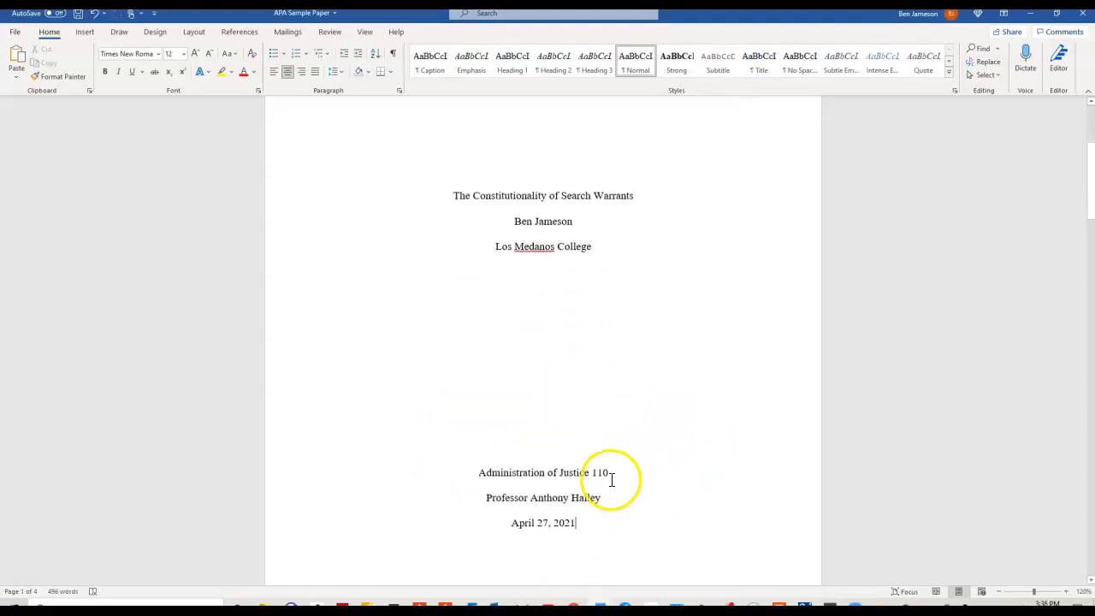
scroll(622, 532, "down", 3)
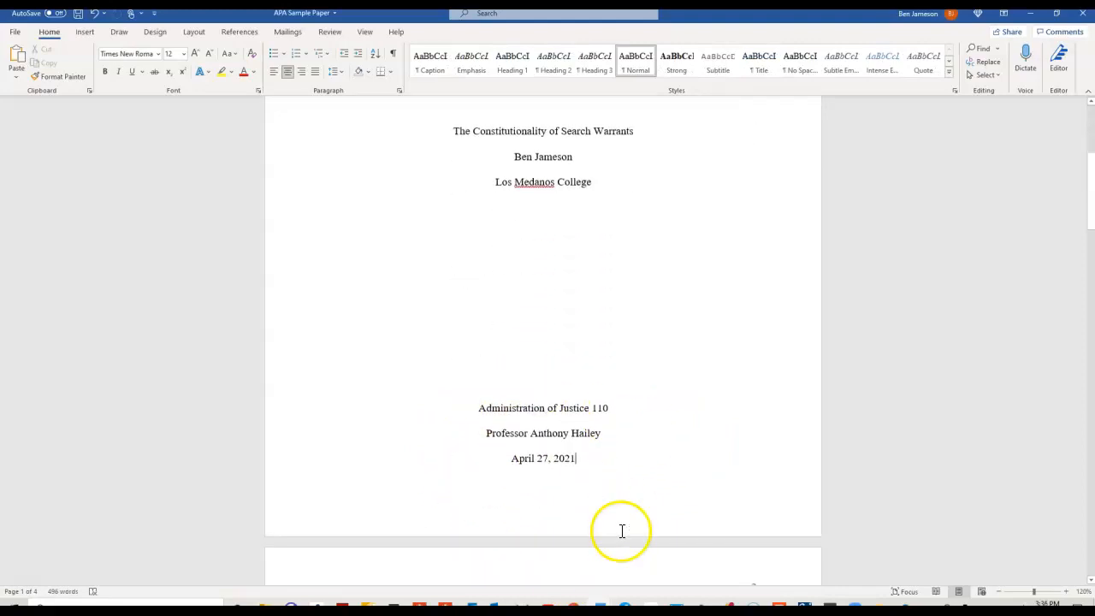
scroll(622, 527, "up", 4)
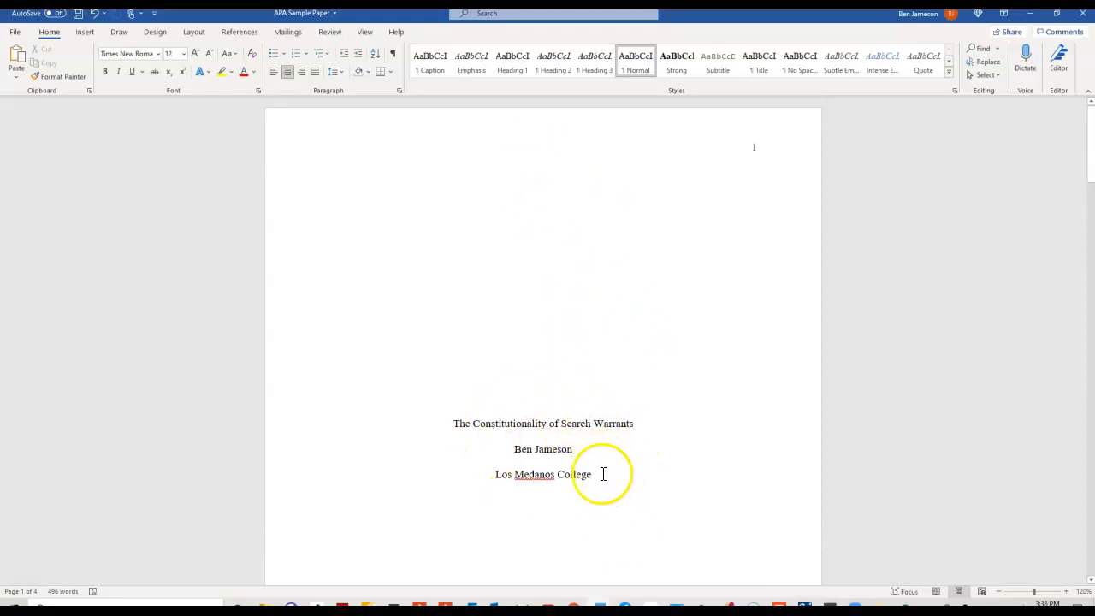
Centre Document1's first line and add blank lines, then show the APA Sample Paper again.
mouse_move(599, 609)
left_click(675, 577)
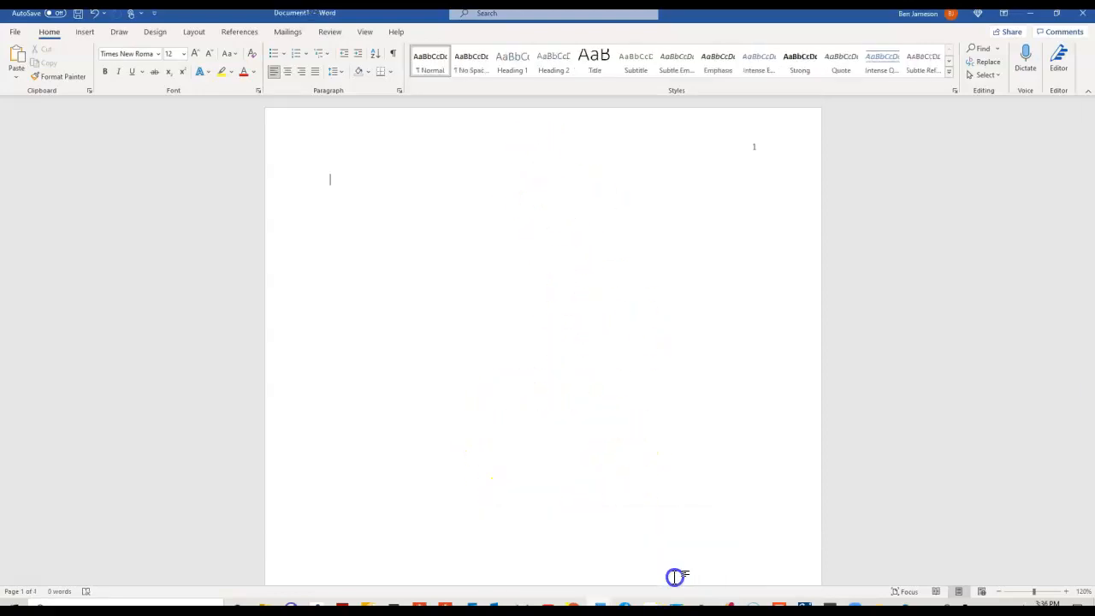
left_click(288, 73)
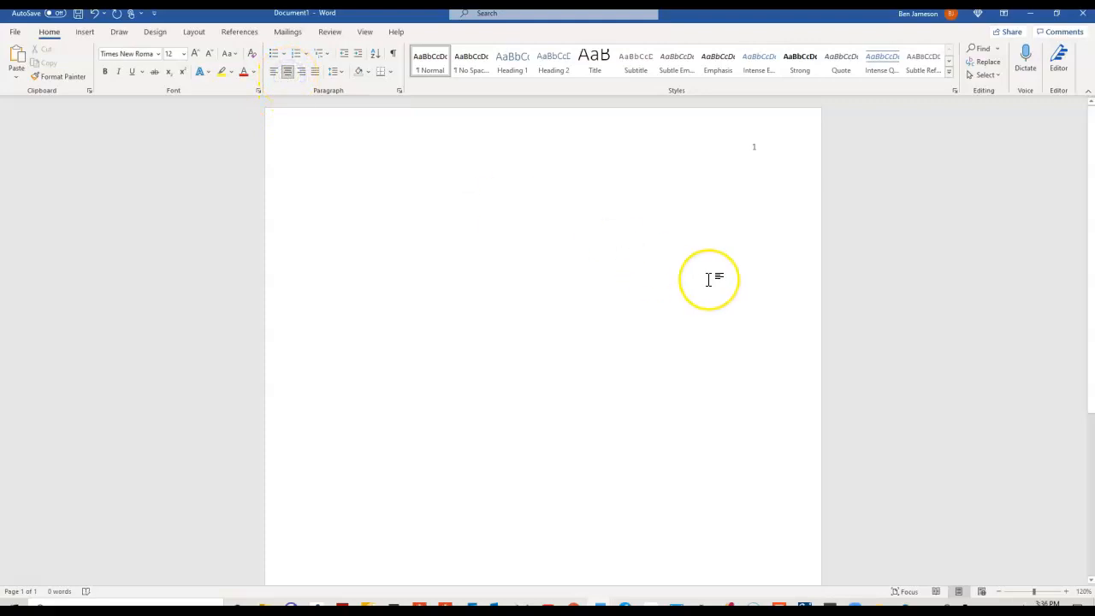
key("Return")
key("Return")
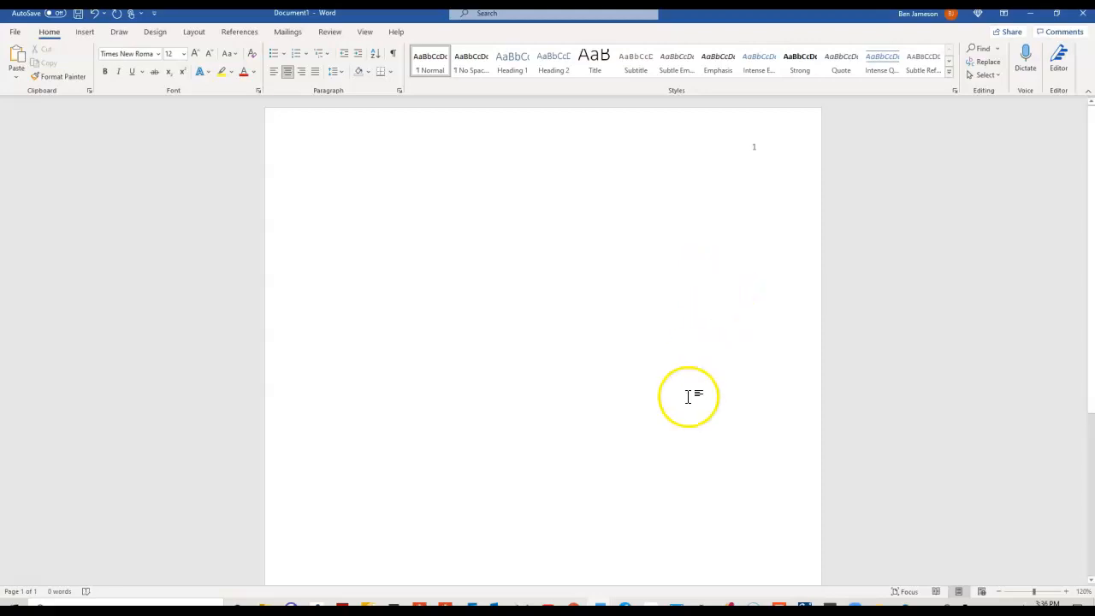
mouse_move(579, 596)
left_click(566, 562)
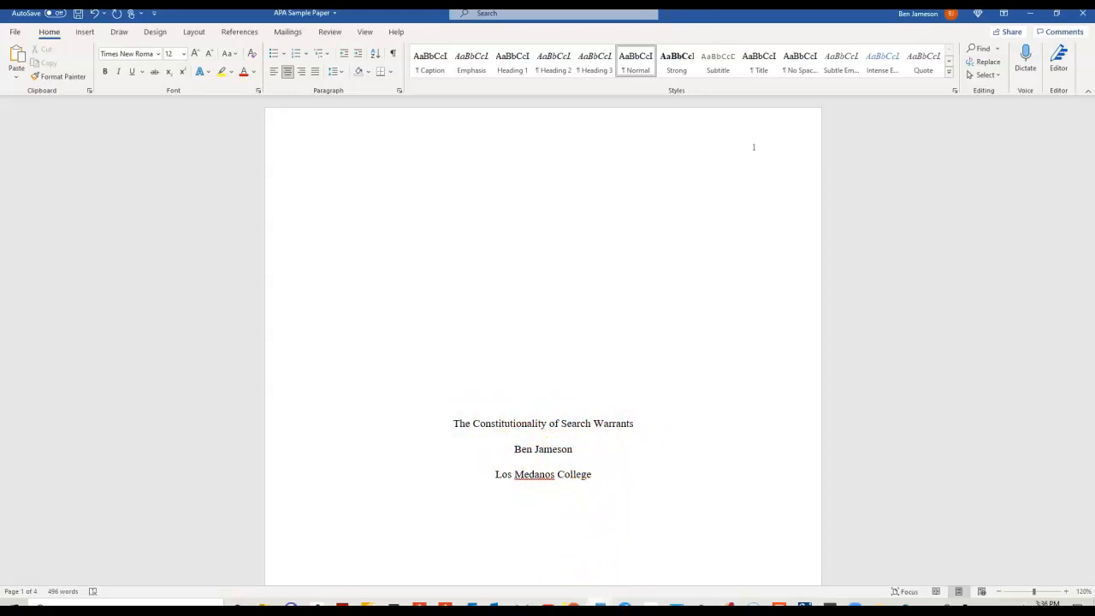
Type the centred title 'The Constitutionality of Search Warrents' and the author's name, then compare with the sample.
left_click(642, 568)
type("The Cons")
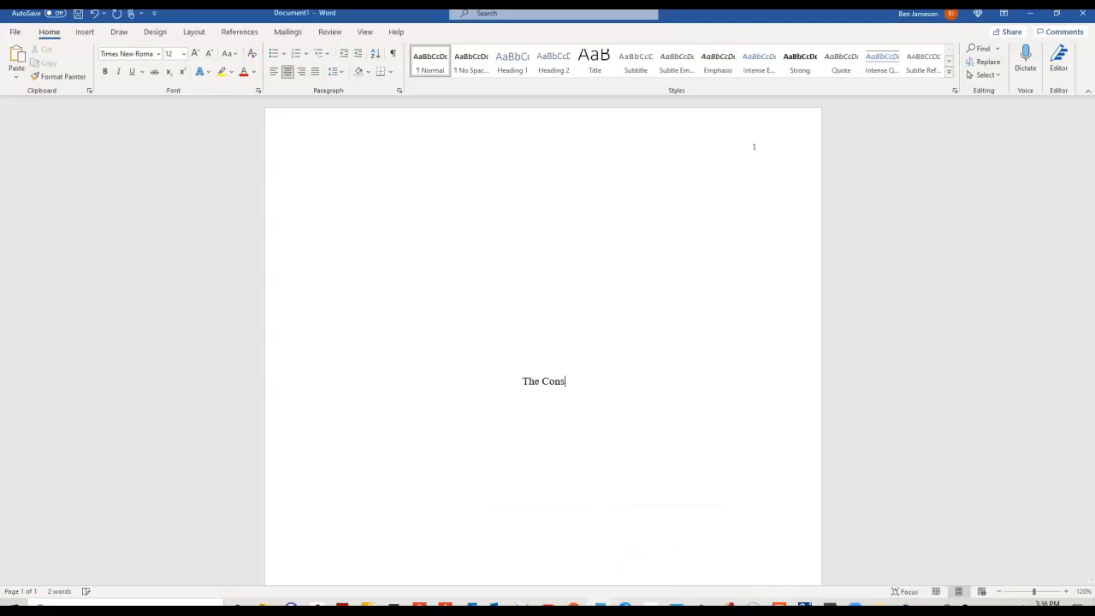
type("titutionality of ")
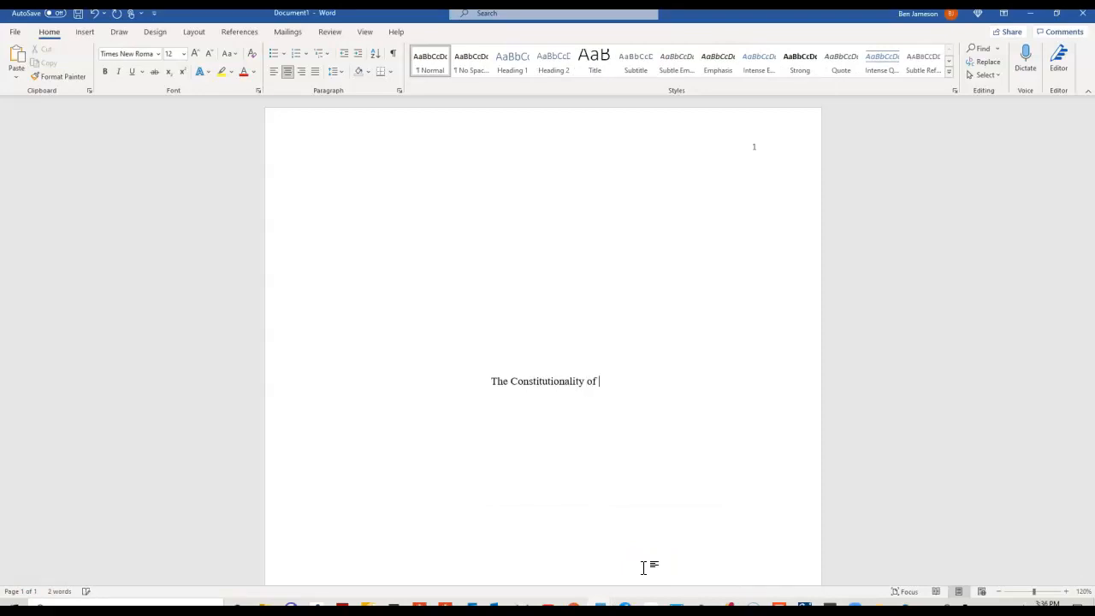
type("Search Warrents")
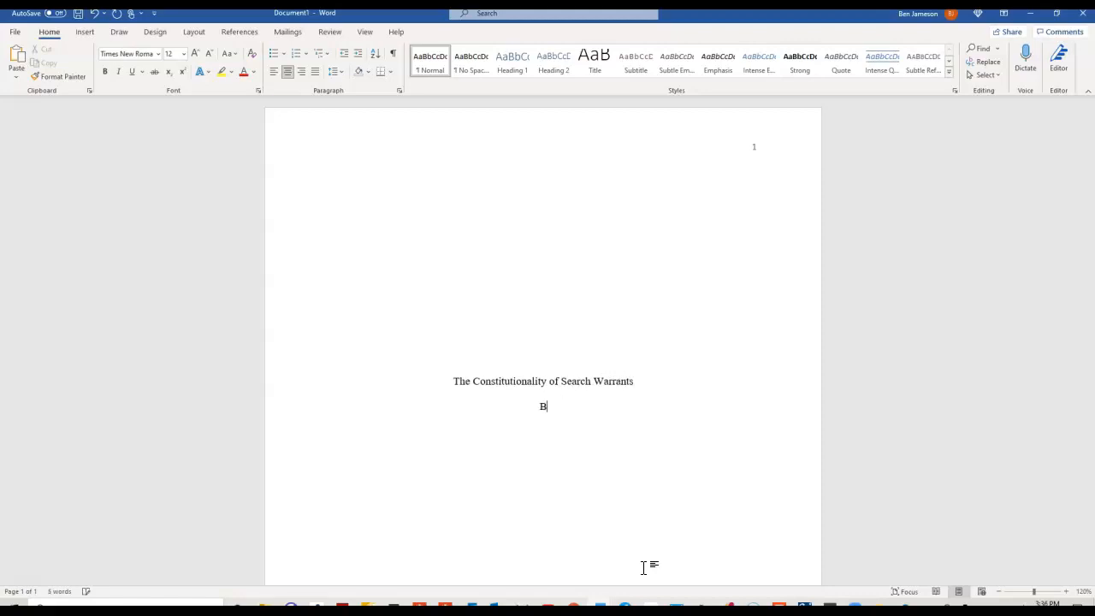
type(" Jameson")
scroll(544, 342, "down", 2)
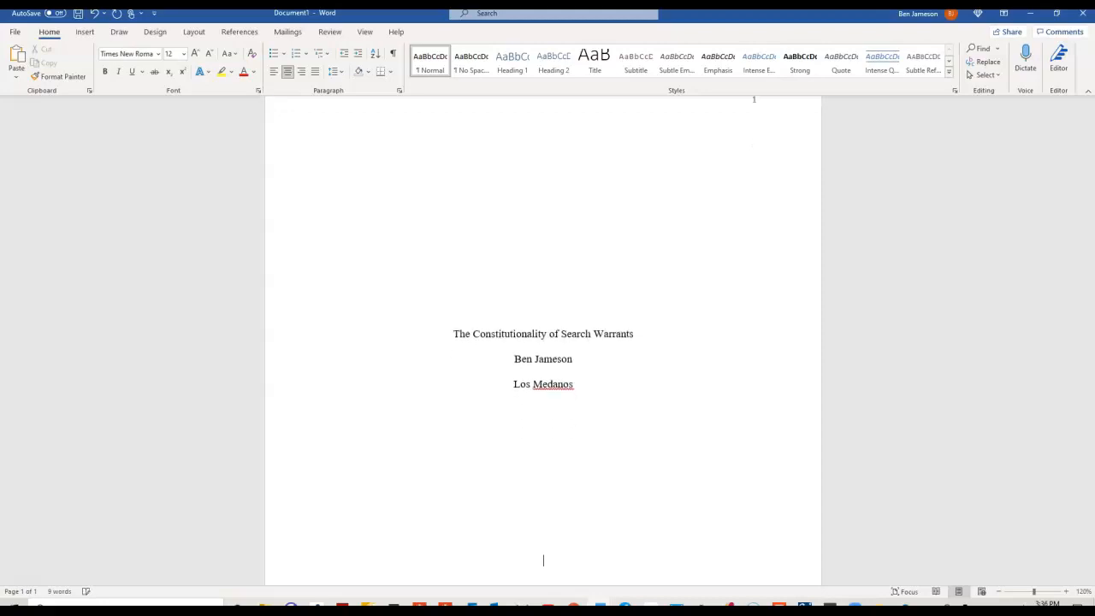
left_click(696, 565)
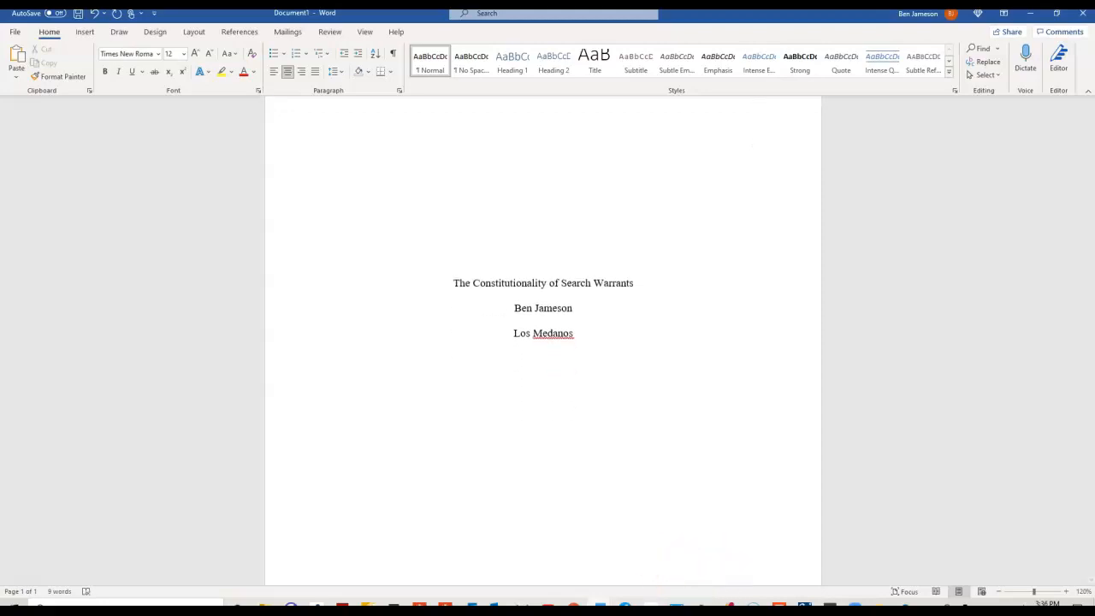
mouse_move(604, 601)
left_click(655, 567)
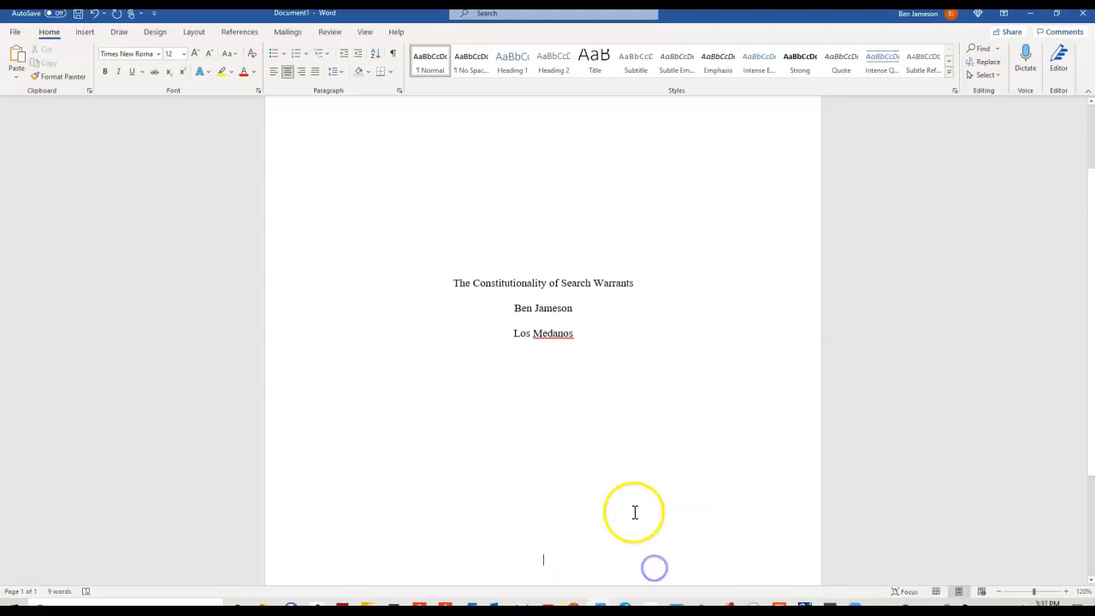
scroll(635, 513, "down", 2)
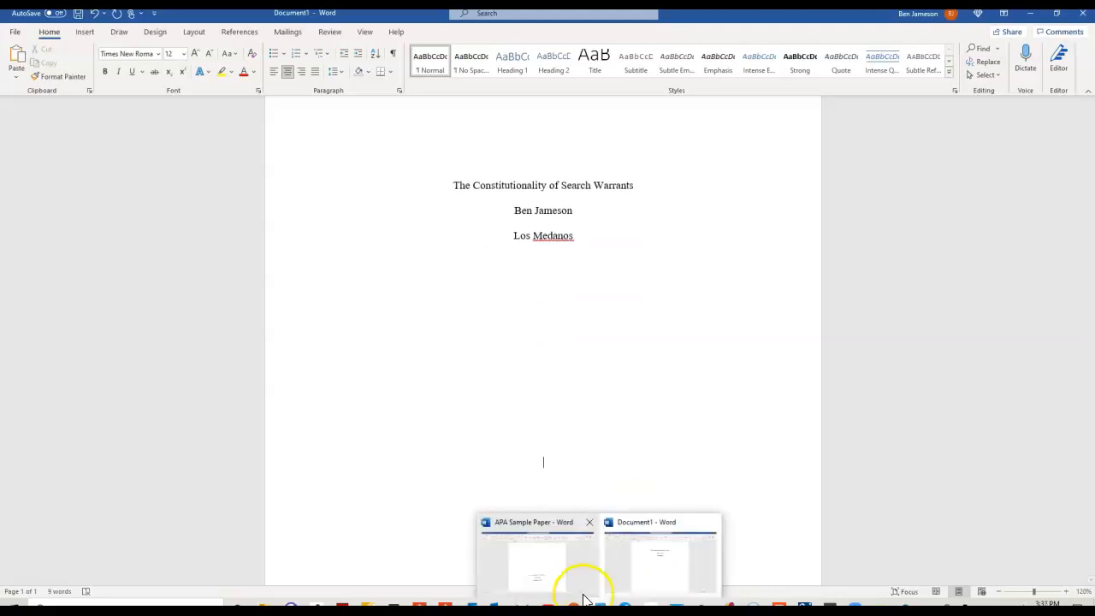
left_click(577, 593)
Add 'Administration of Justice', the professor's name and April 27th 2021, then insert a page break.
scroll(487, 506, "down", 4)
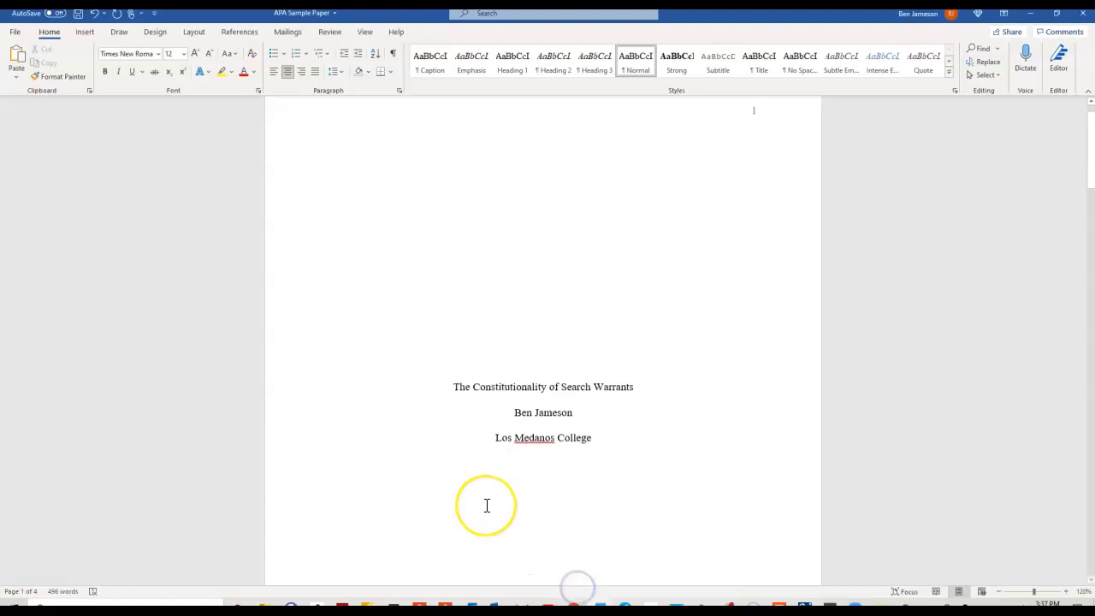
scroll(487, 509, "down", 1)
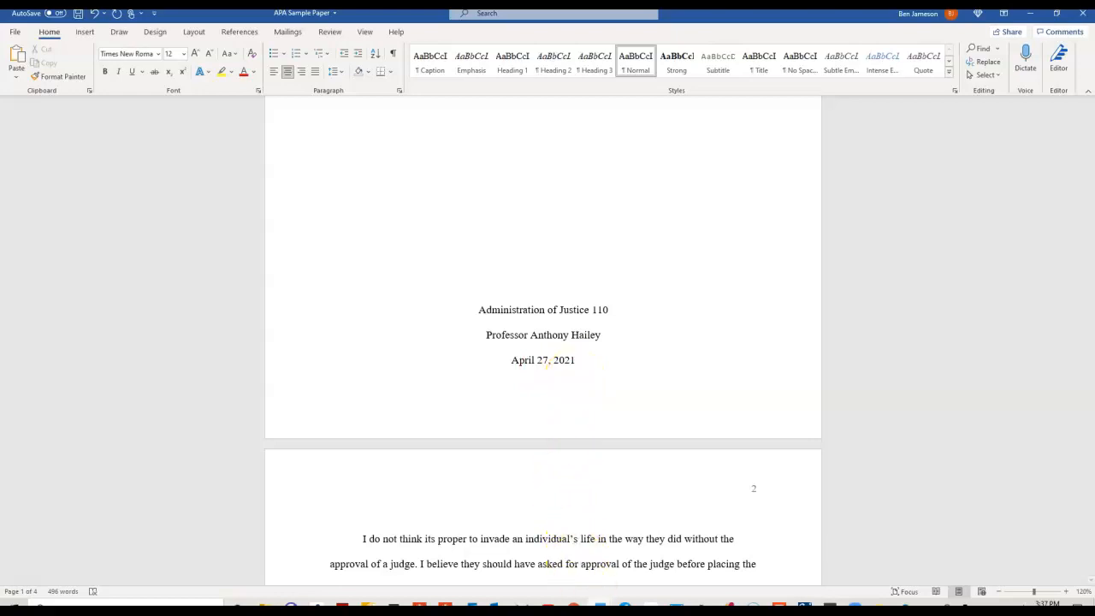
left_click(634, 563)
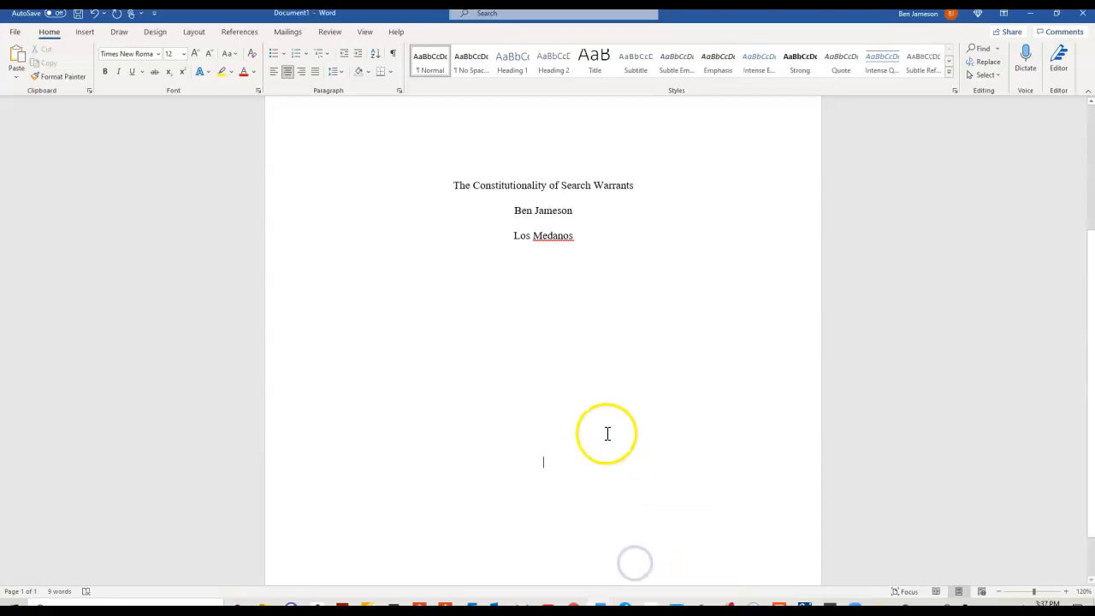
type("Administ")
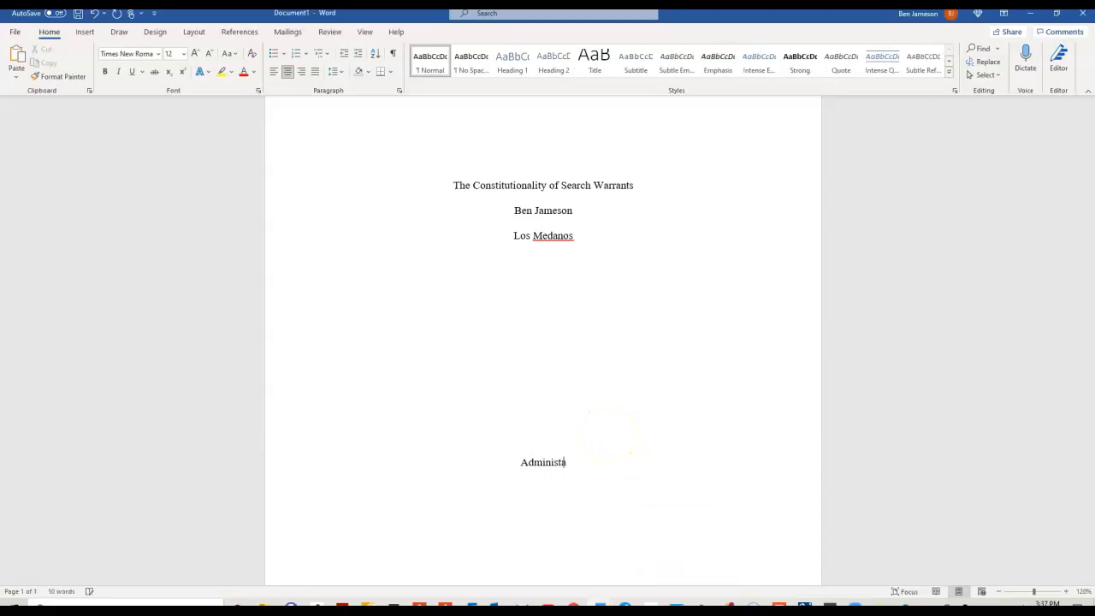
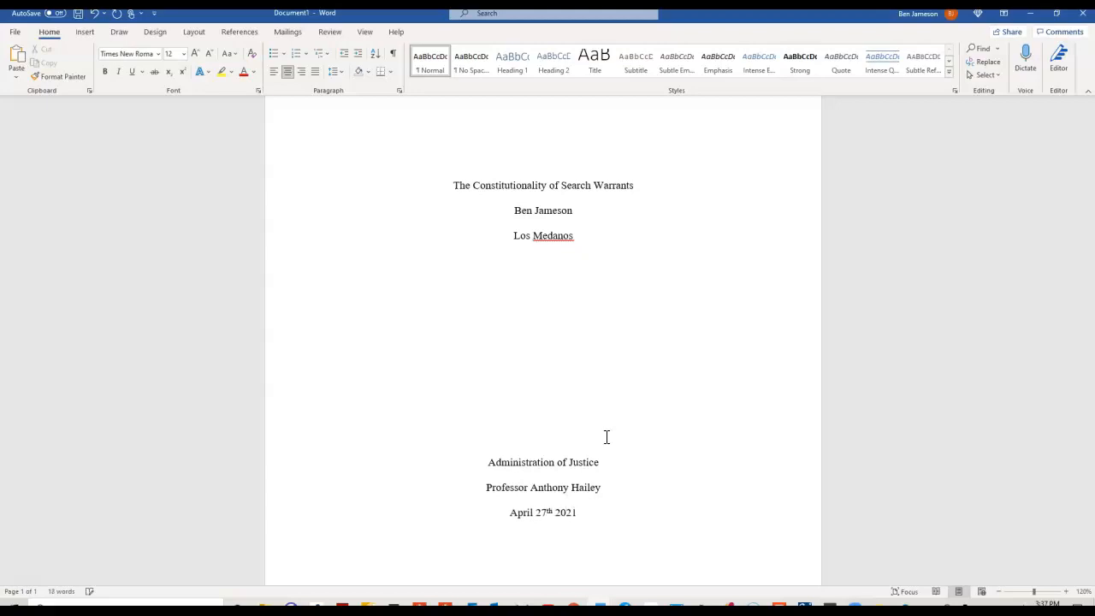
scroll(714, 422, "down", 1)
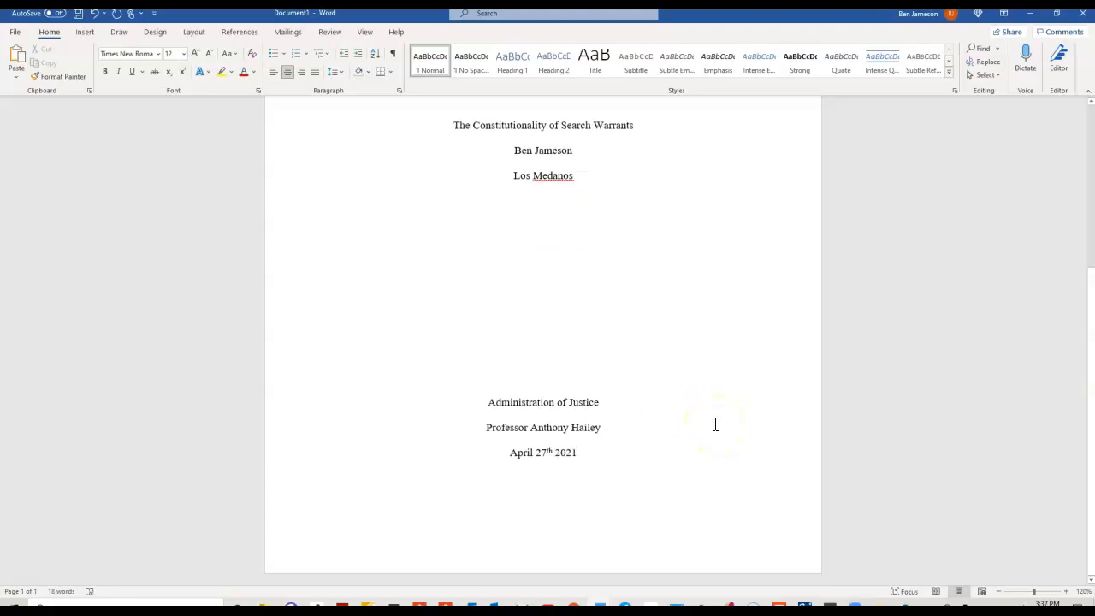
key("ctrl+Return")
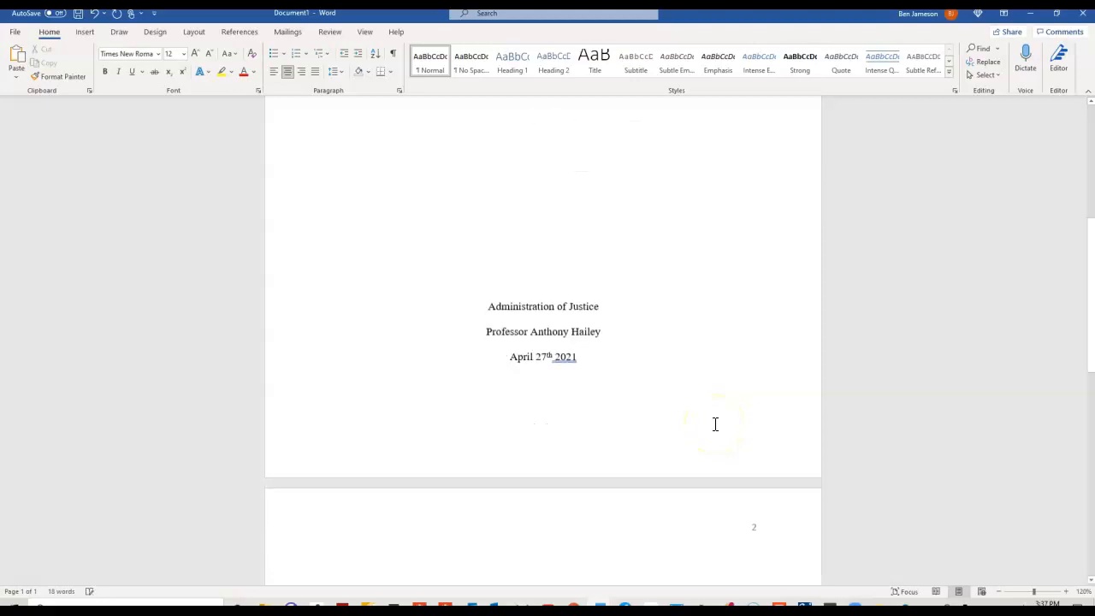
Left-align the text on the new page 2 and scroll through the document.
scroll(855, 437, "down", 4)
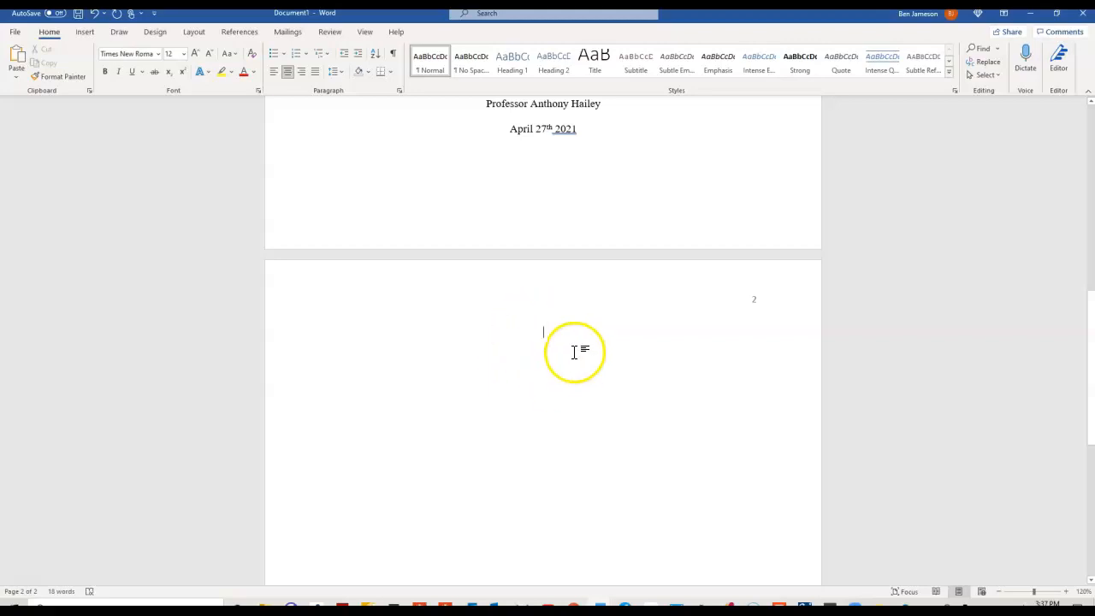
left_click(275, 75)
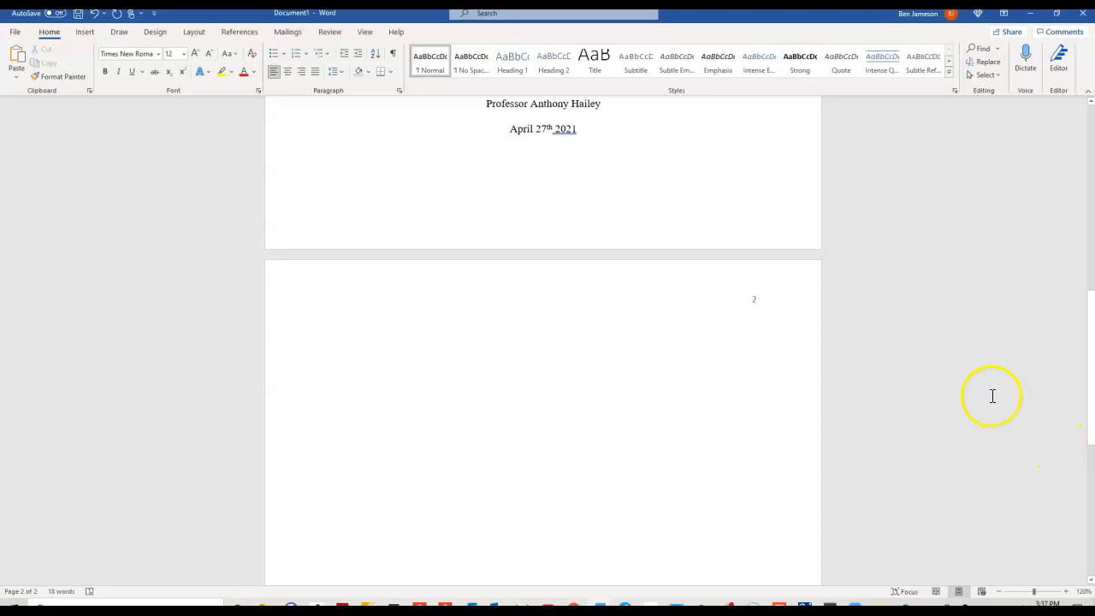
scroll(979, 391, "down", 3)
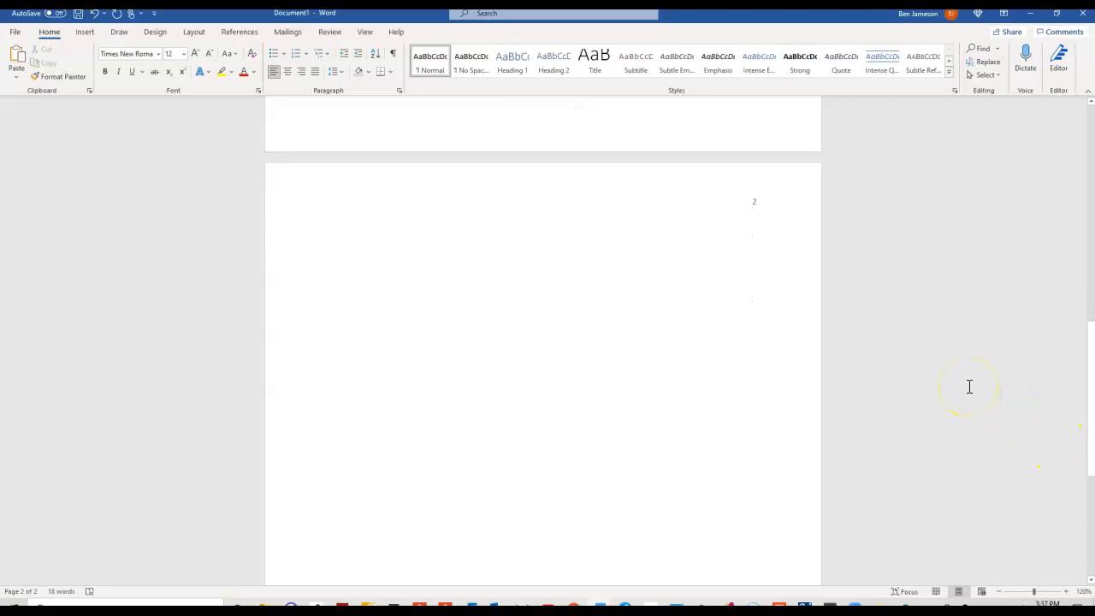
scroll(963, 378, "down", 2)
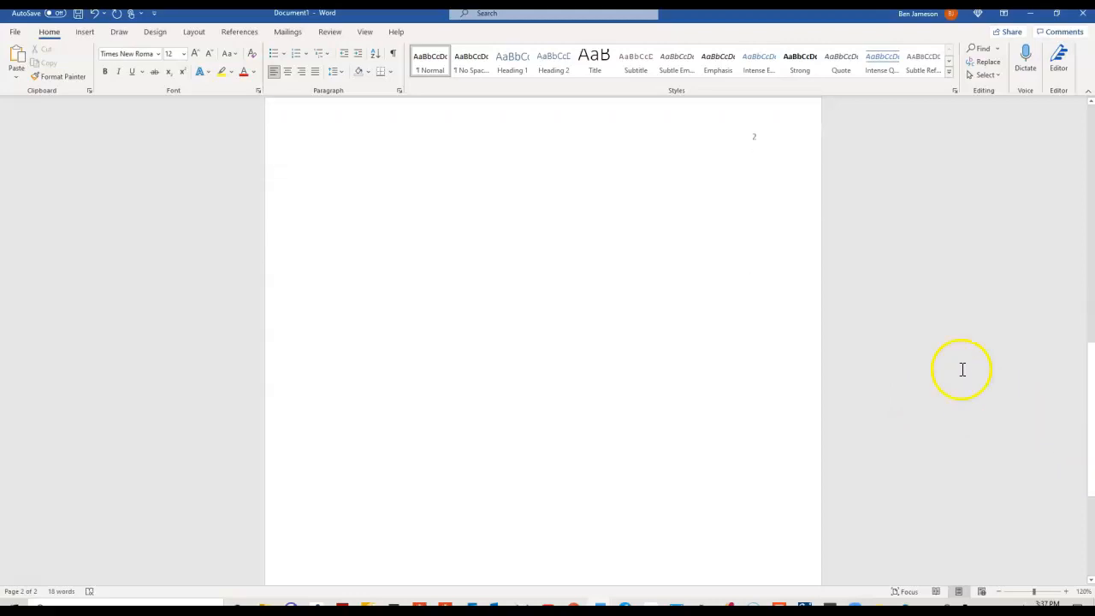
scroll(964, 355, "up", 10)
scroll(962, 355, "down", 7)
scroll(961, 357, "down", 6)
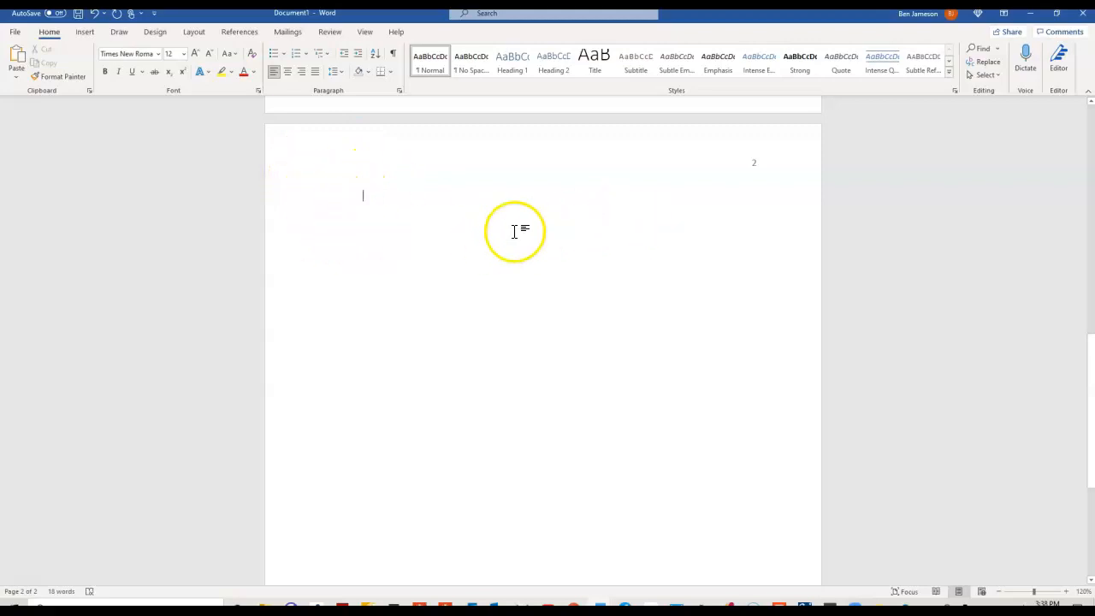
scroll(573, 240, "up", 5)
scroll(548, 197, "up", 3)
scroll(587, 364, "down", 4)
scroll(587, 364, "down", 4)
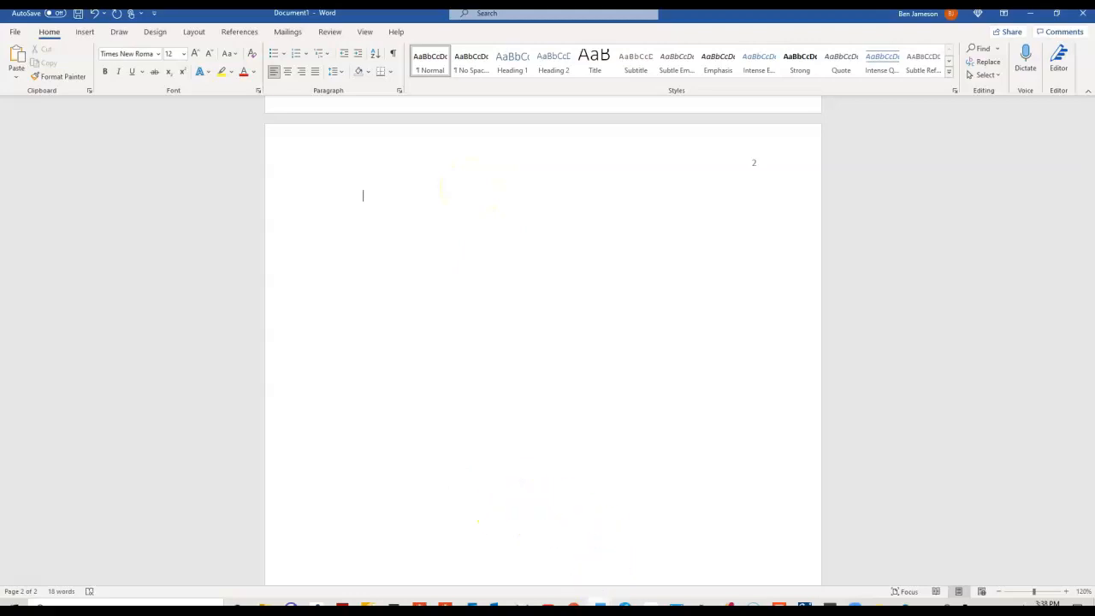
mouse_move(598, 608)
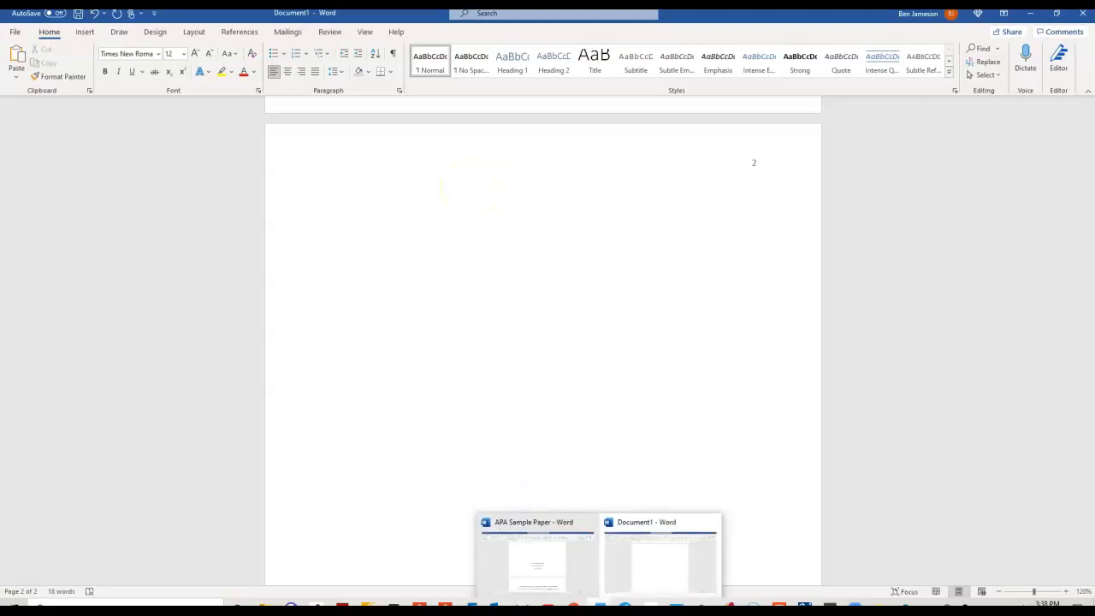
Show the APA Sample Paper's page 2 and highlight the book title The American Criminal Justice System.
left_click(562, 576)
scroll(900, 374, "down", 2)
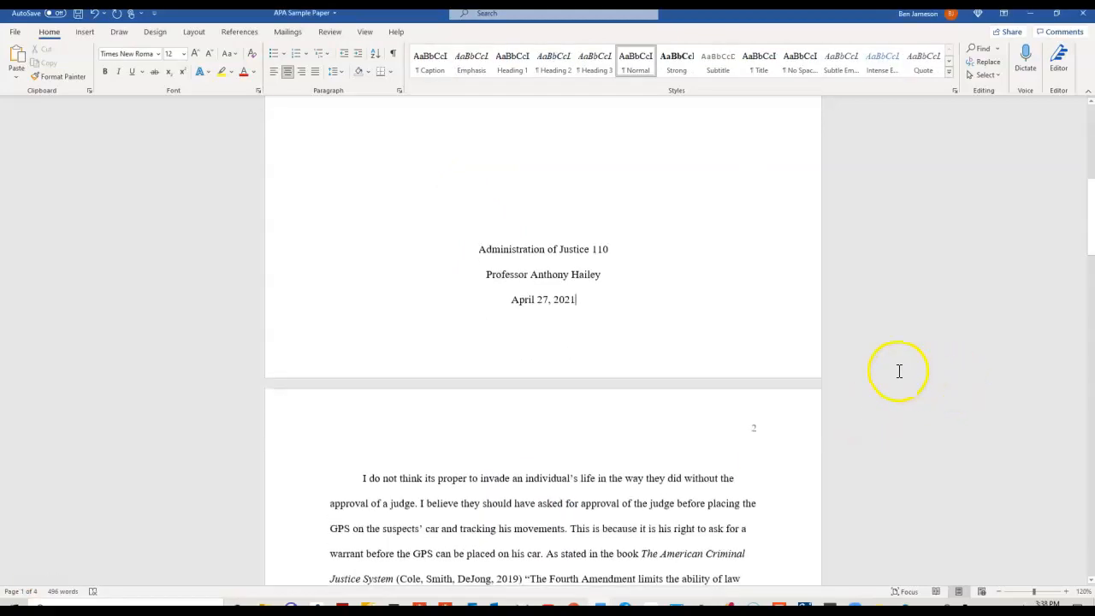
scroll(900, 374, "down", 5)
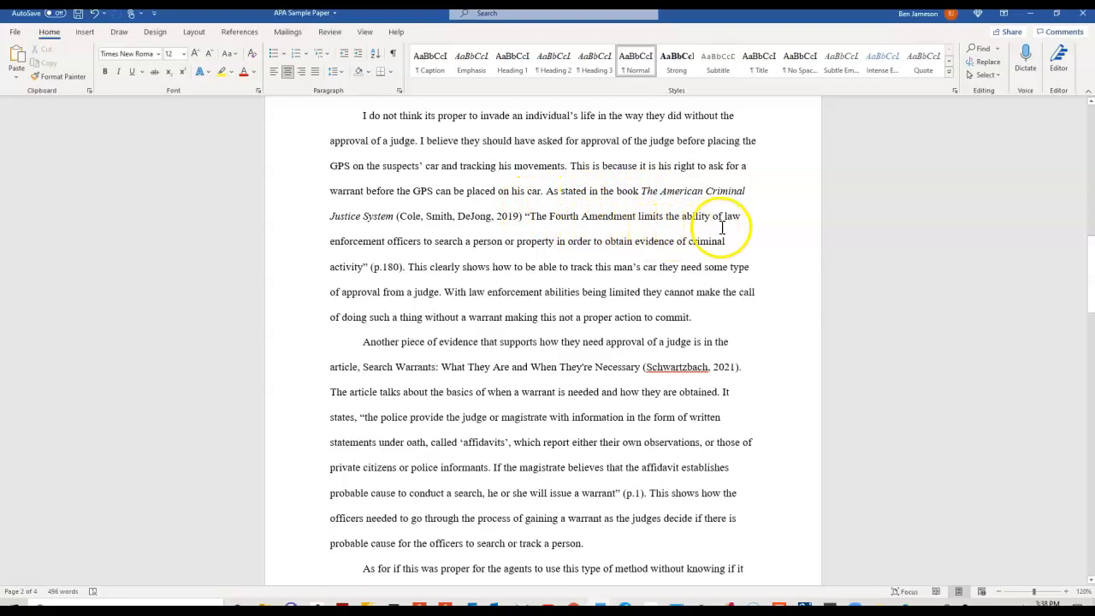
scroll(734, 228, "down", 1)
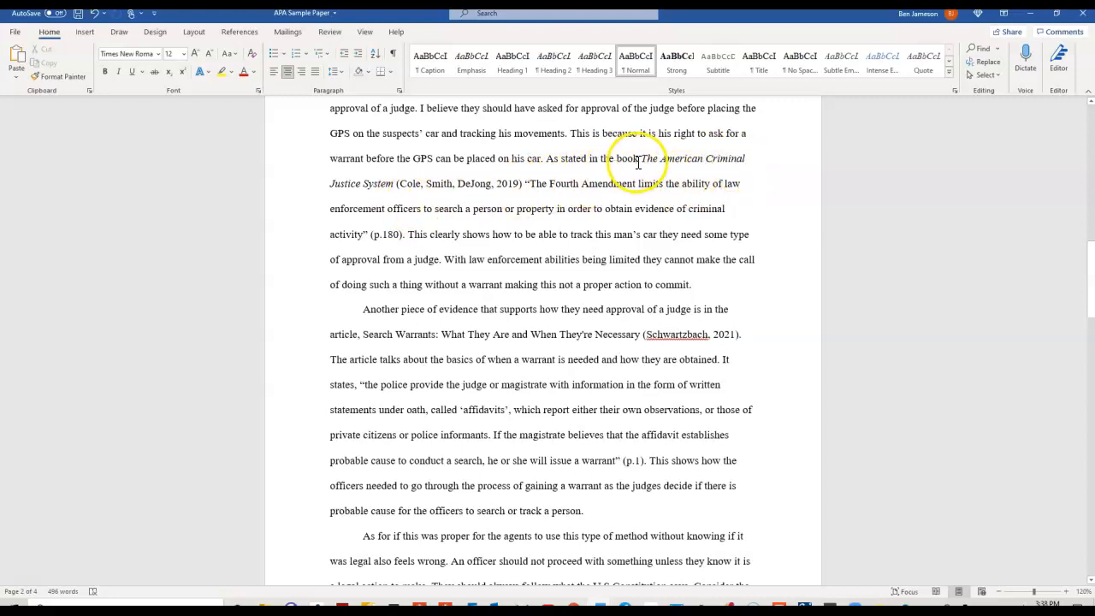
left_click_drag(639, 161, 382, 197)
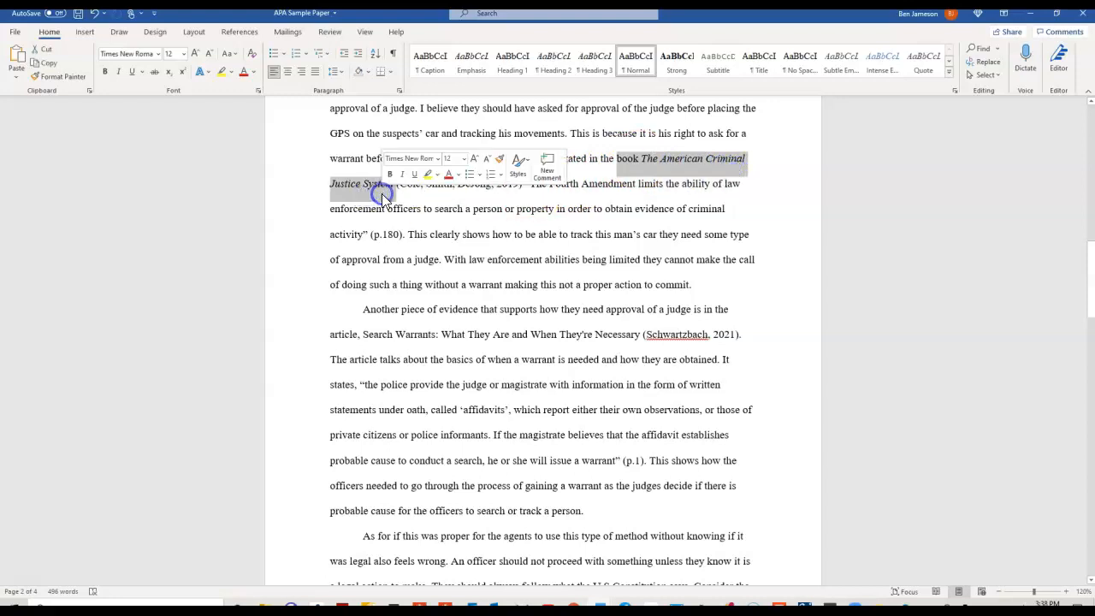
left_click(415, 200)
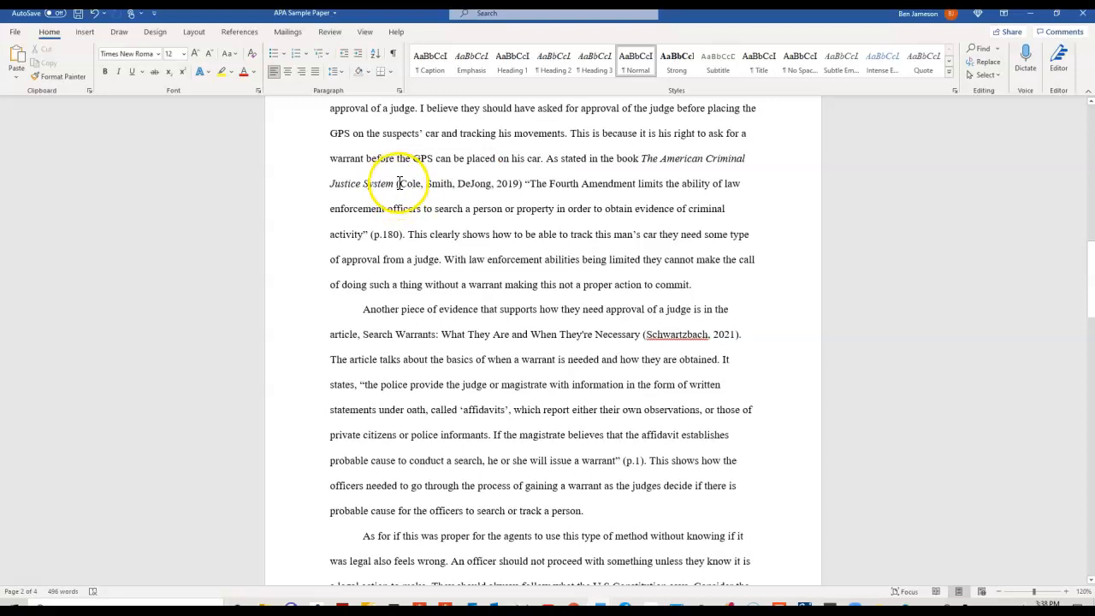
Highlight the citation (Cole, Smith, DeJong, 2019), the quoted Fourth Amendment sentence, and p.180 in turn.
left_click_drag(398, 184, 517, 193)
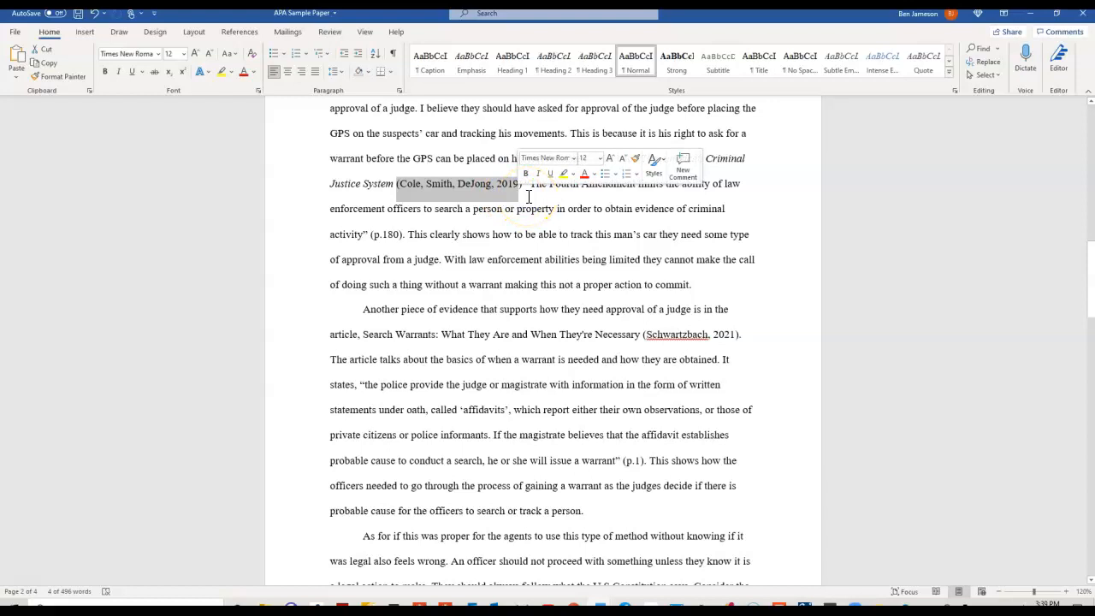
left_click(529, 197)
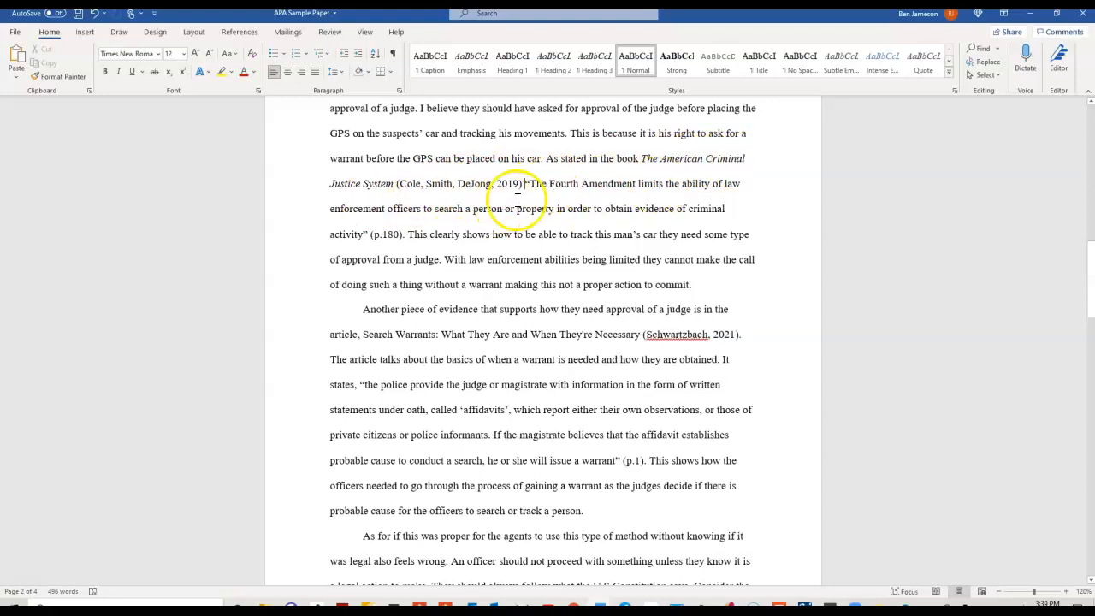
left_click_drag(370, 237, 512, 185)
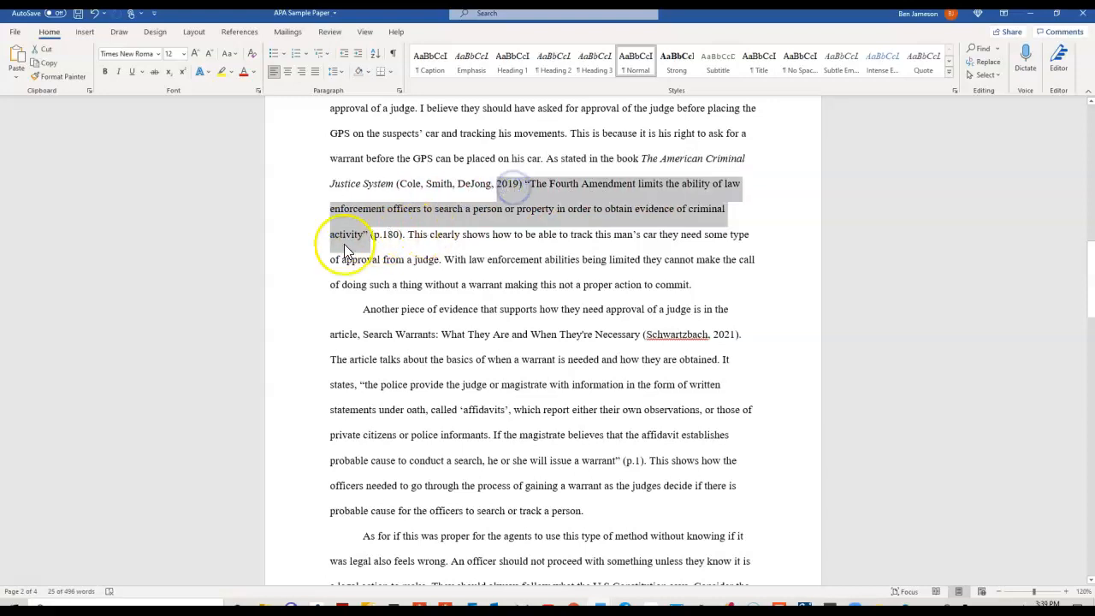
left_click(376, 238)
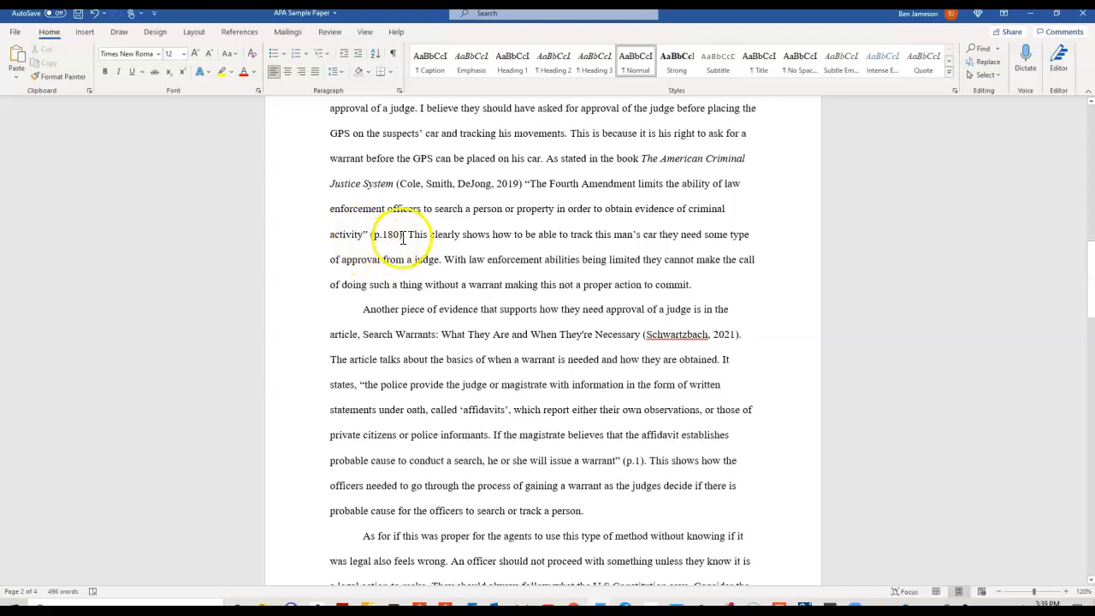
left_click(403, 236)
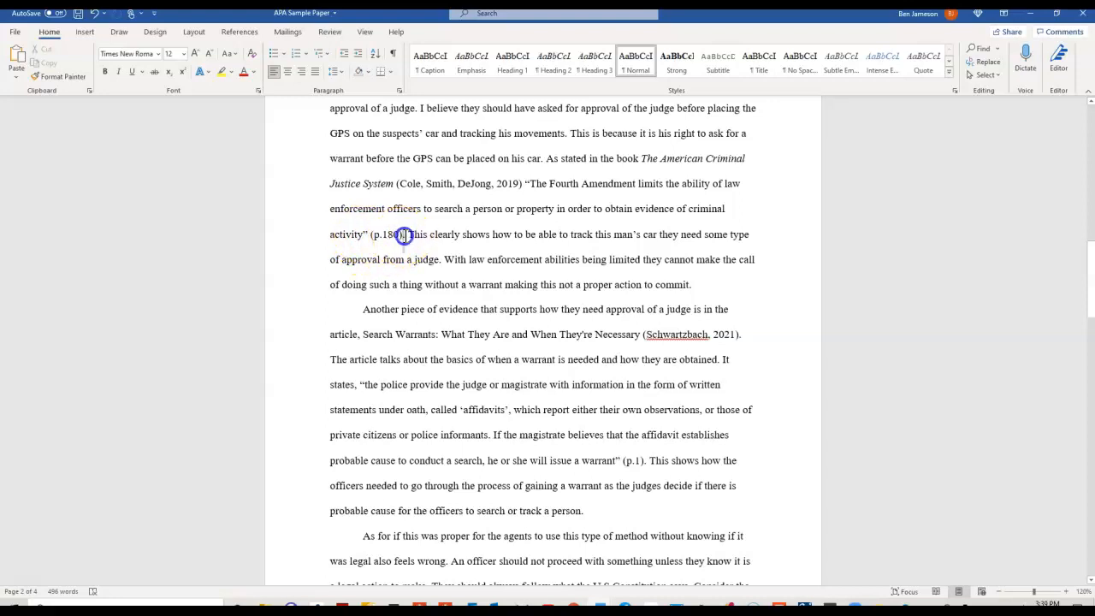
double_click(406, 236)
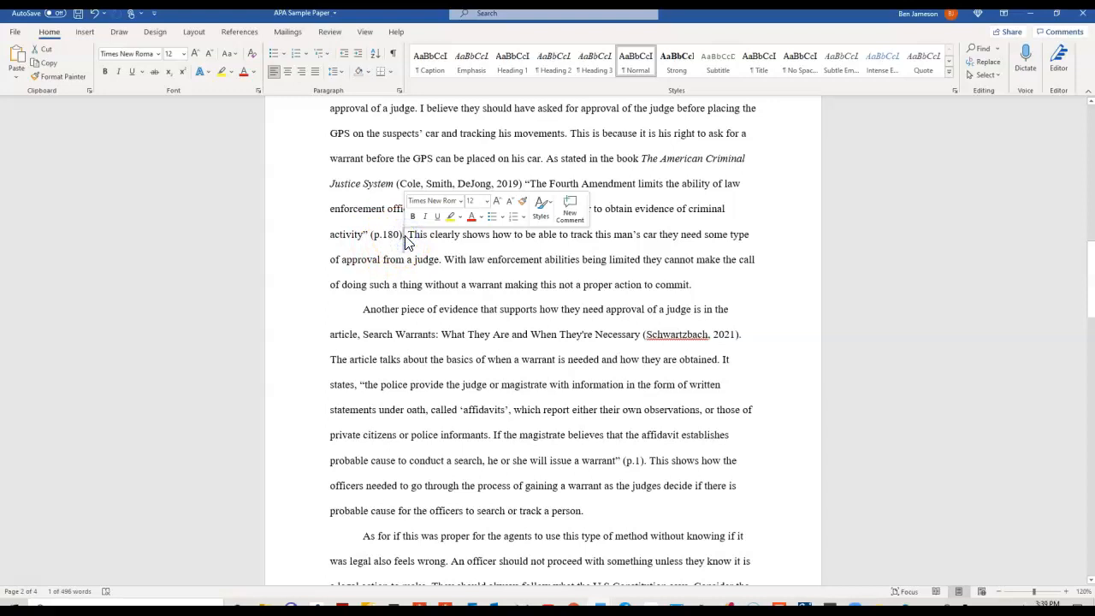
left_click(519, 248)
scroll(759, 290, "down", 2)
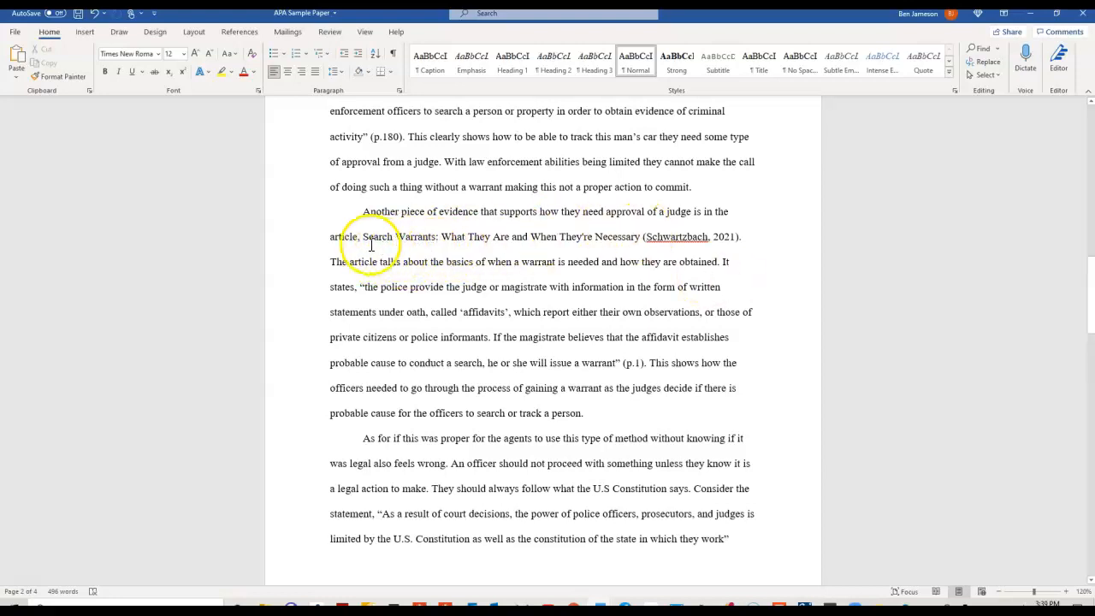
left_click_drag(365, 236, 631, 246)
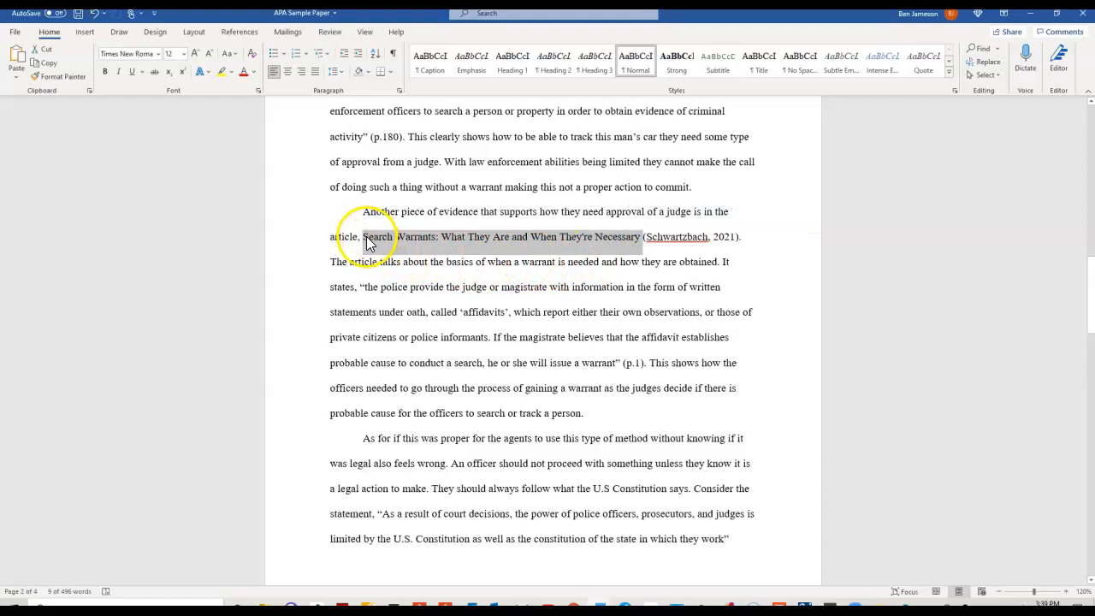
left_click(561, 248)
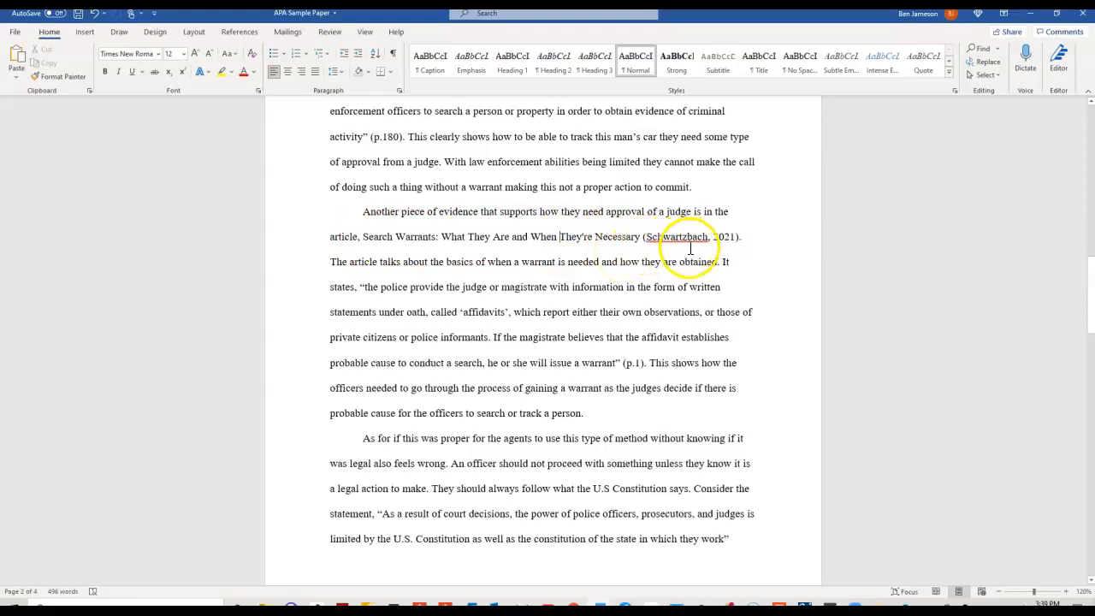
left_click_drag(643, 237, 732, 235)
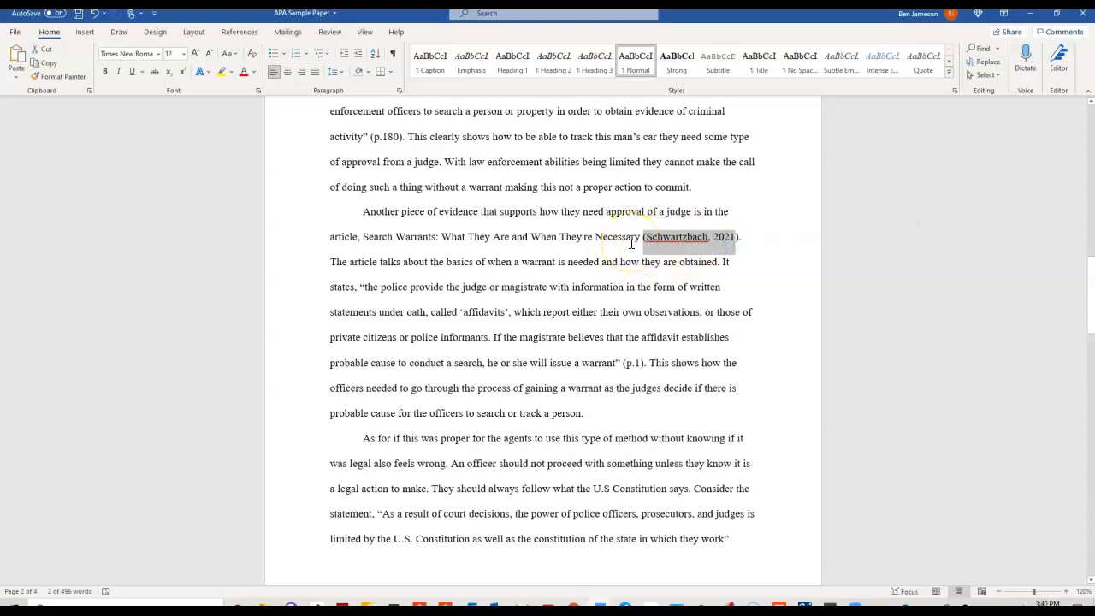
scroll(631, 244, "down", 1)
left_click(365, 254)
left_click_drag(363, 256, 625, 337)
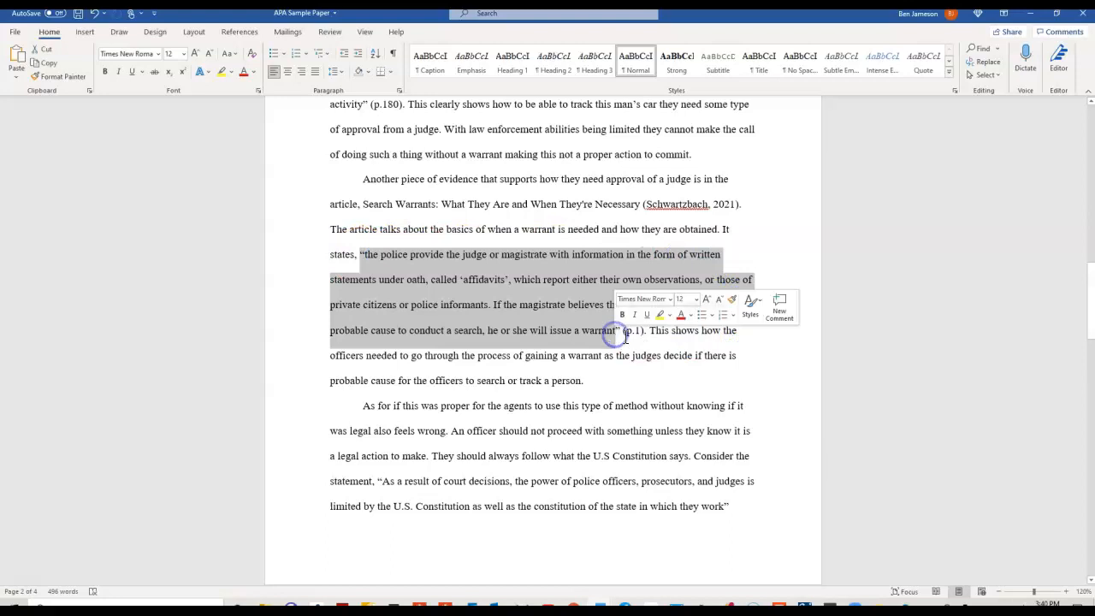
left_click(637, 340)
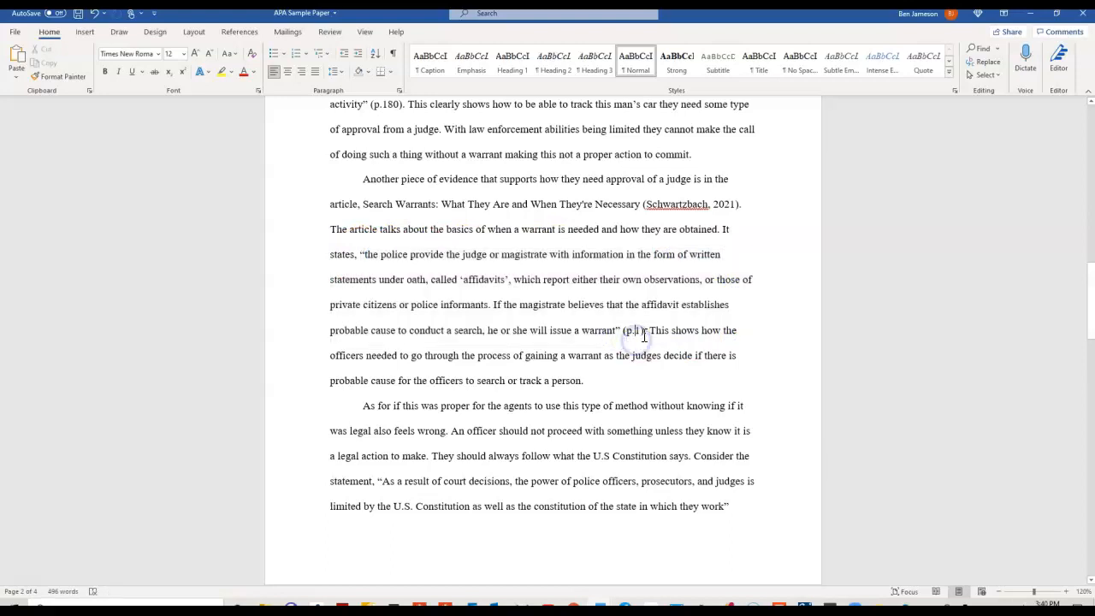
double_click(649, 330)
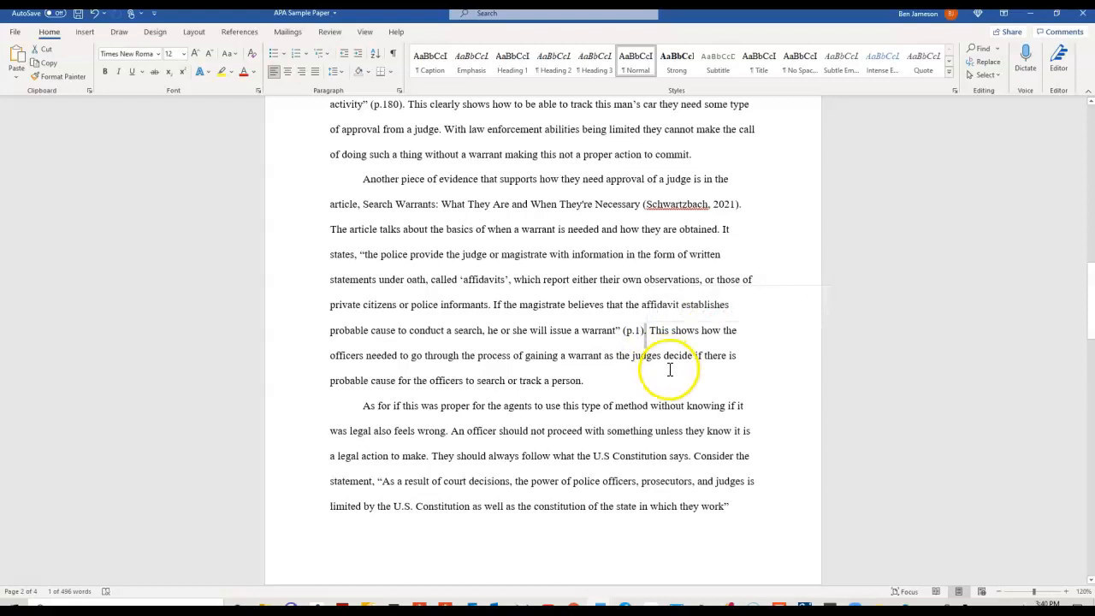
left_click(669, 368)
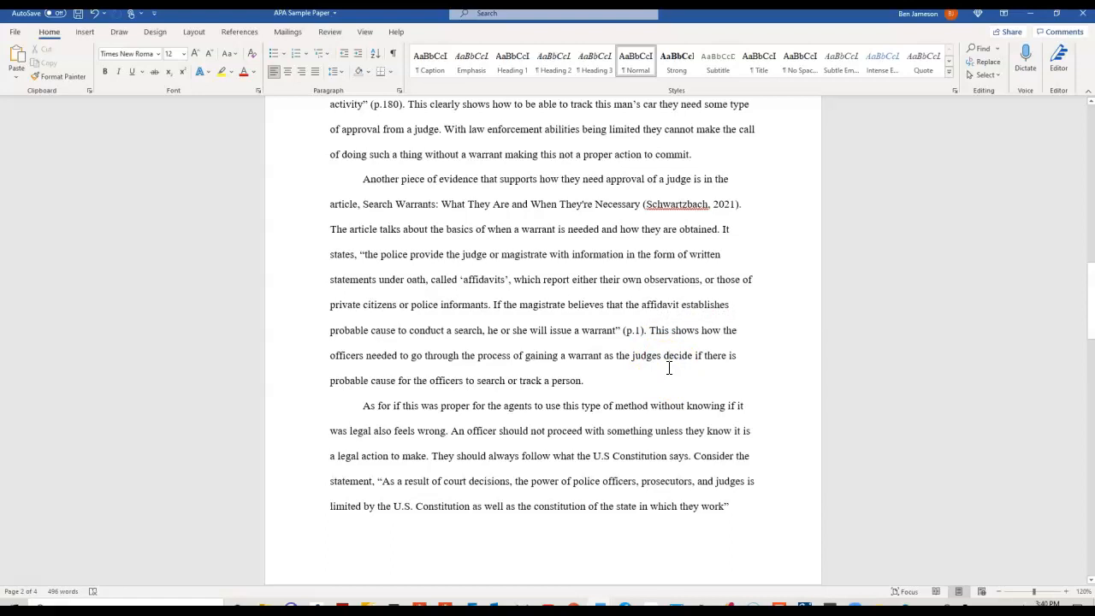
Highlight the quotation about the U.S. Constitution and scroll back over the earlier citations.
scroll(669, 371, "down", 3)
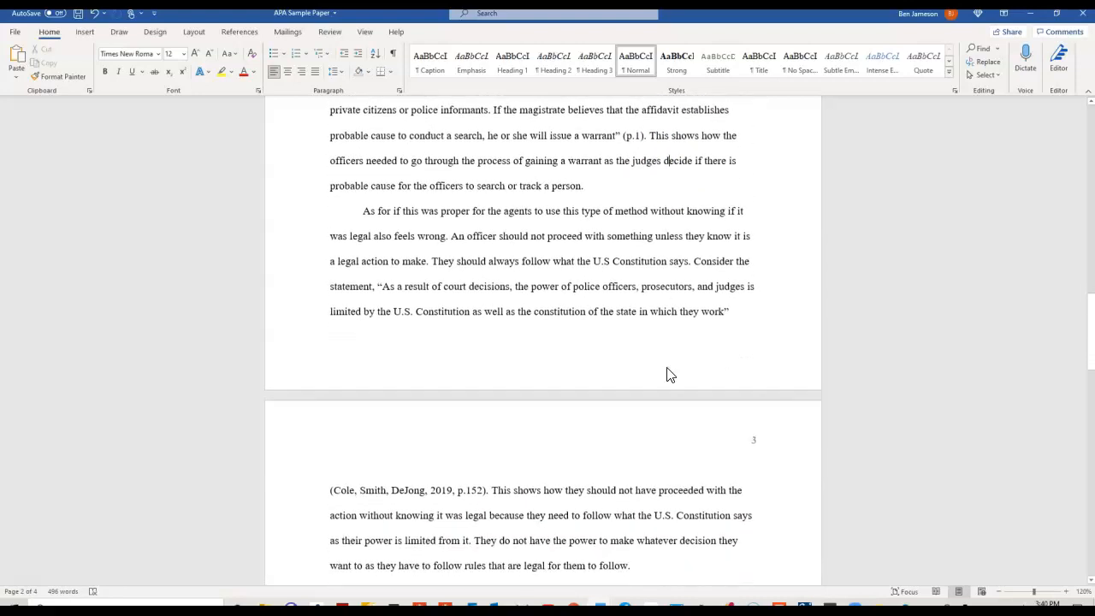
scroll(669, 375, "down", 1)
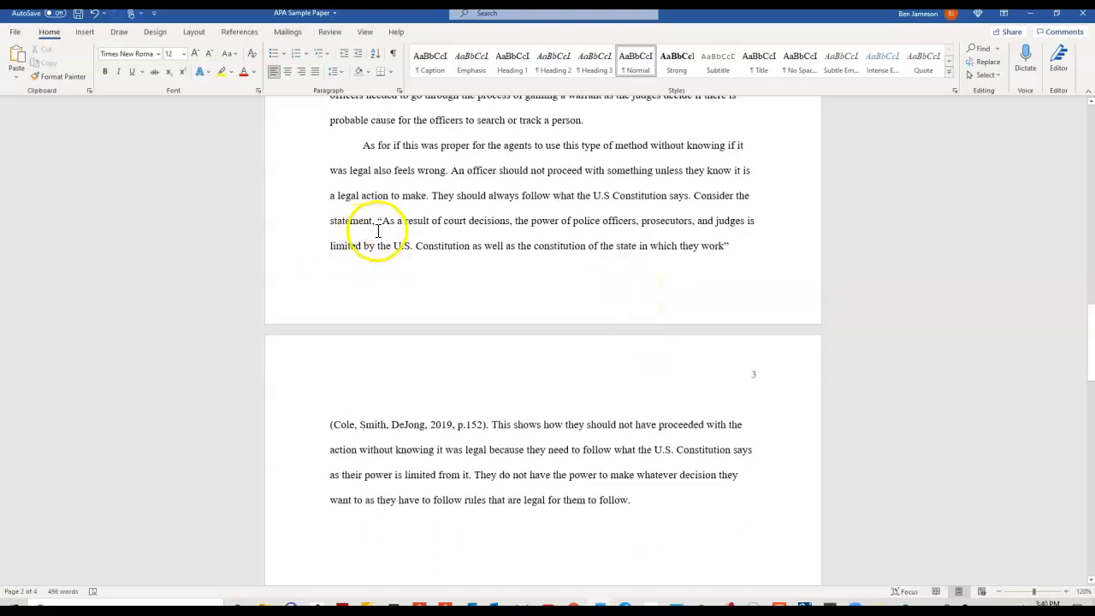
left_click_drag(378, 224, 775, 256)
scroll(641, 293, "down", 2)
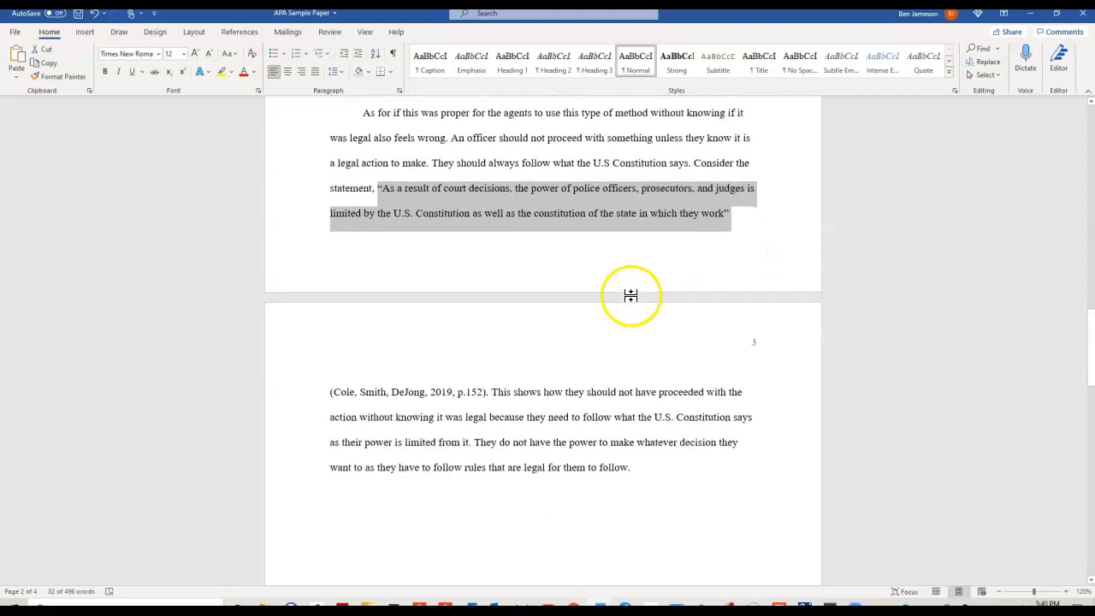
left_click(486, 330)
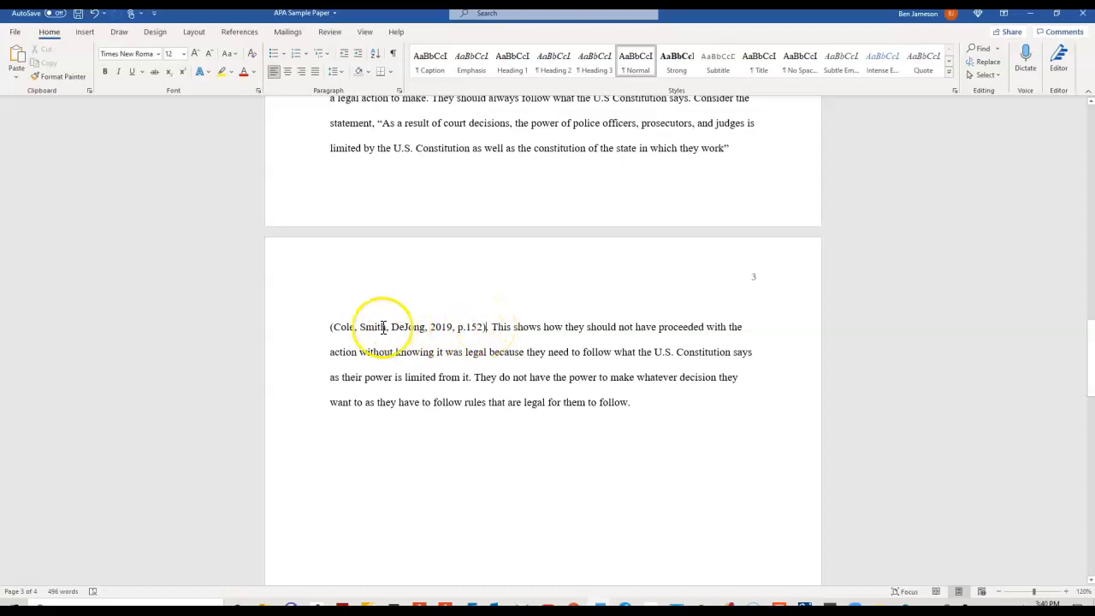
scroll(411, 236, "up", 1)
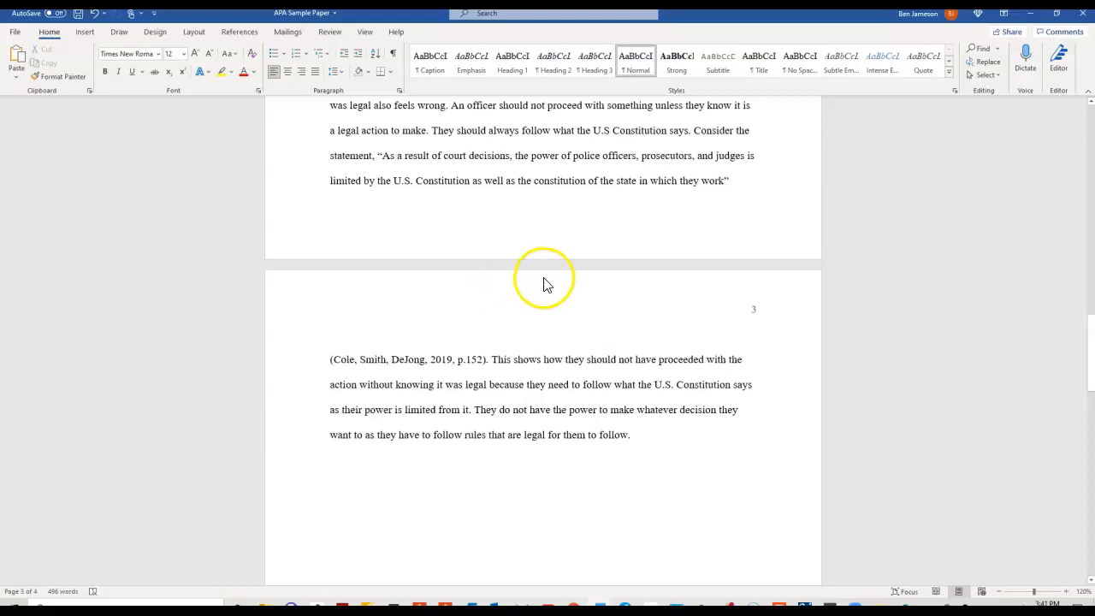
scroll(548, 282, "up", 1)
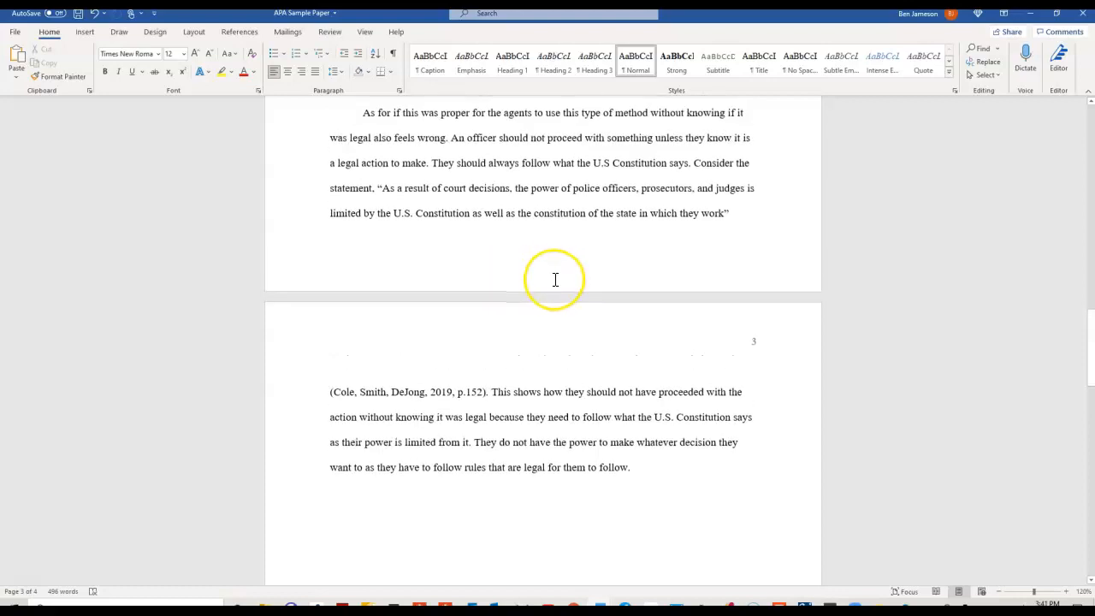
scroll(555, 280, "up", 7)
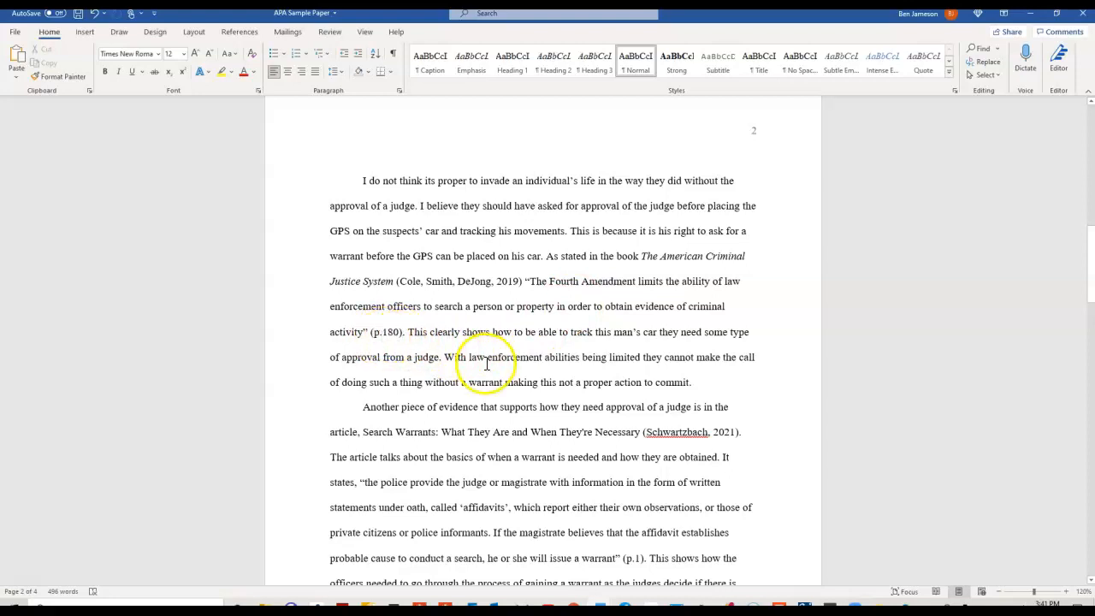
Scroll down to the References page on page 4.
scroll(486, 364, "down", 2)
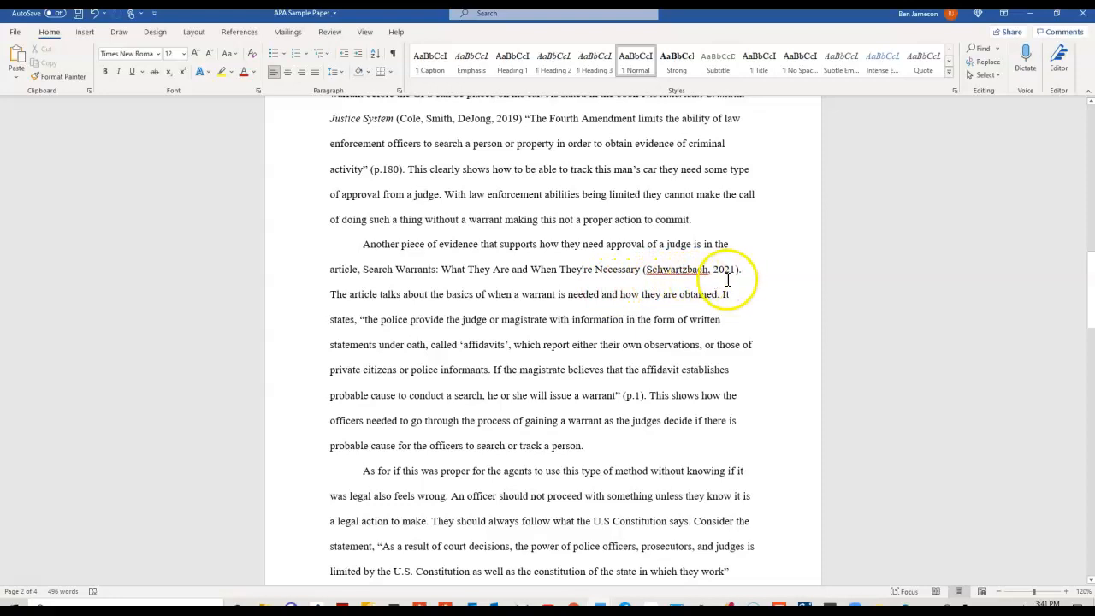
scroll(726, 282, "down", 1)
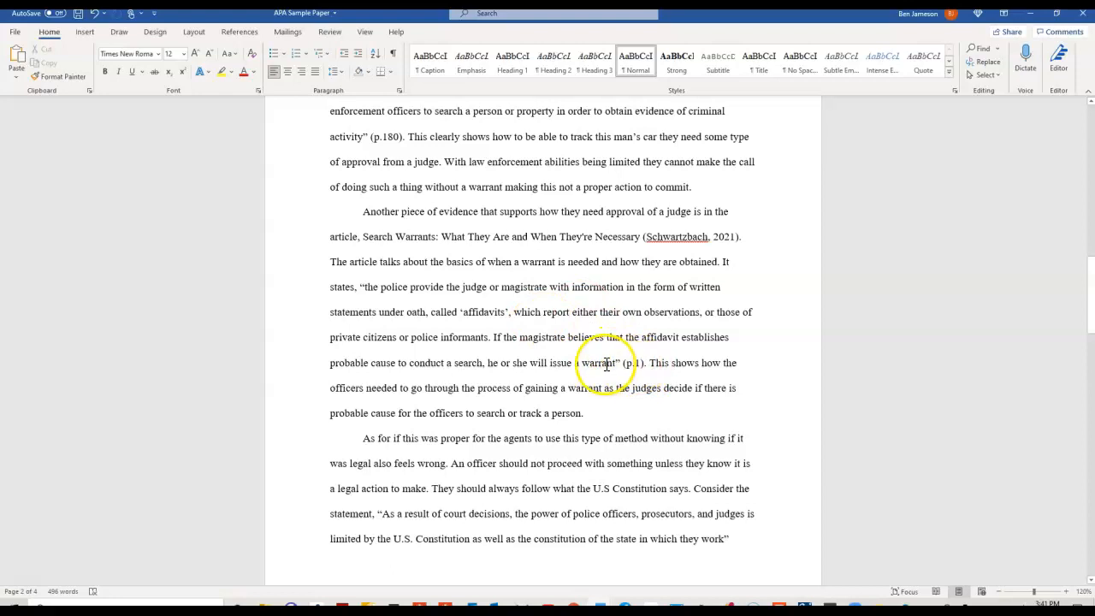
scroll(605, 366, "down", 2)
scroll(604, 367, "down", 5)
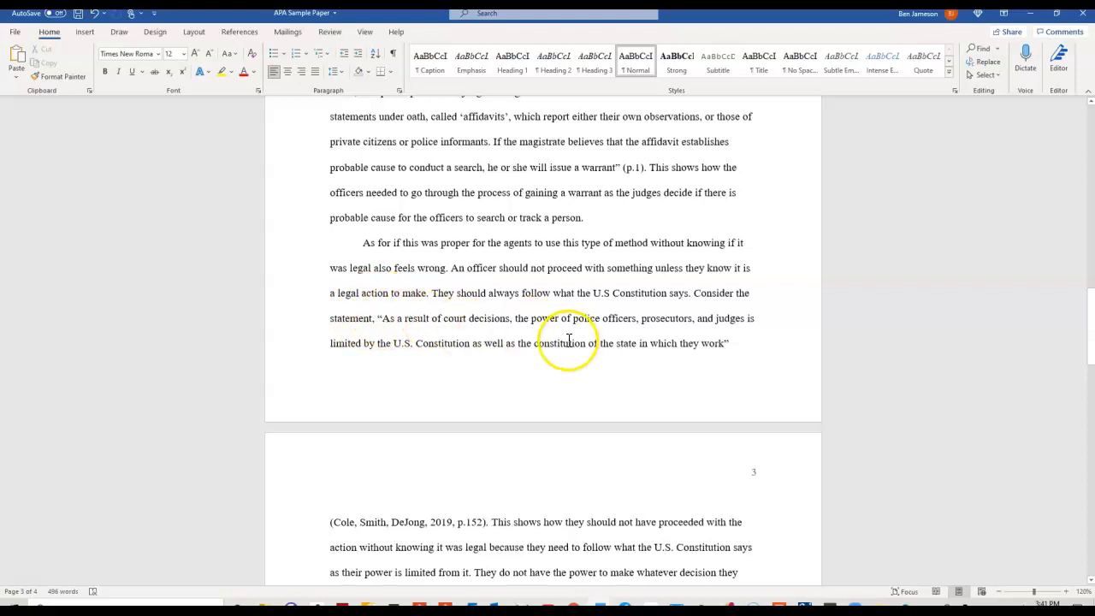
scroll(566, 345, "down", 3)
scroll(567, 345, "down", 1)
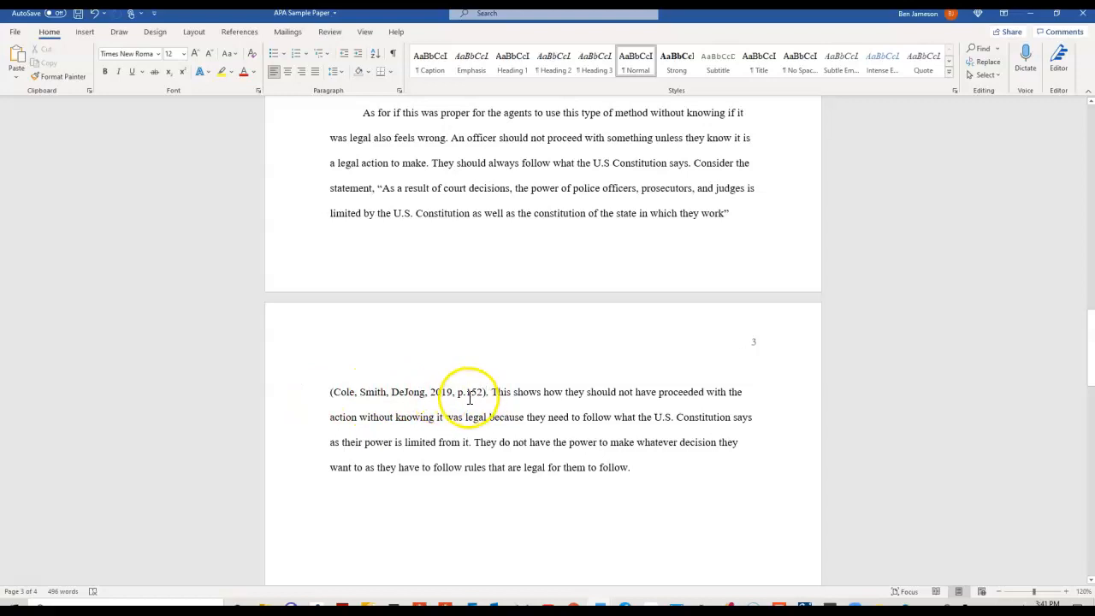
scroll(663, 420, "down", 2)
scroll(666, 423, "down", 4)
scroll(662, 422, "down", 2)
scroll(658, 329, "down", 5)
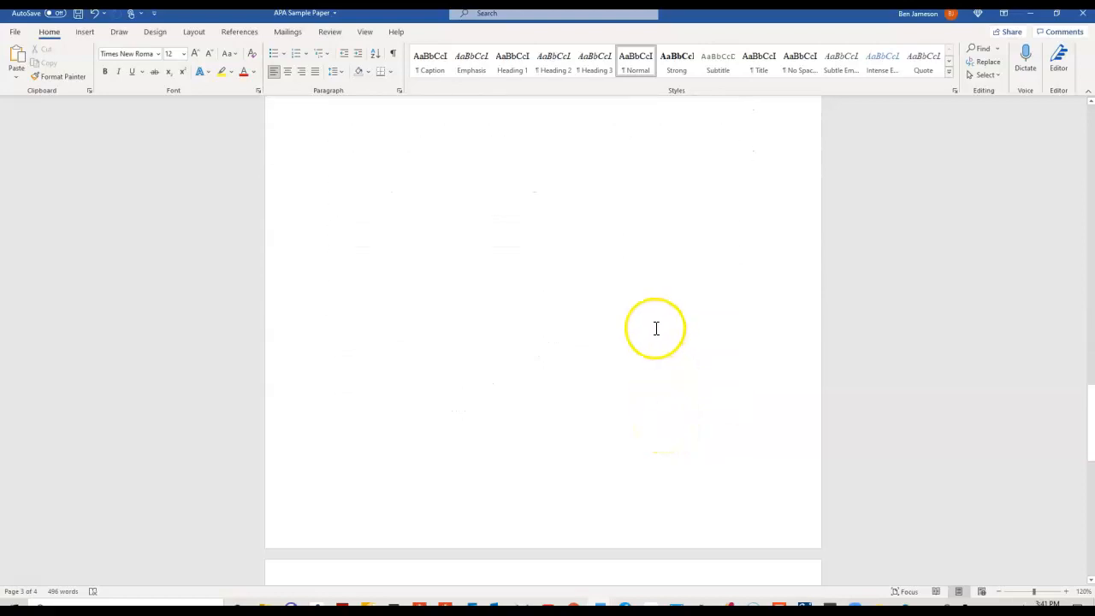
scroll(656, 335, "down", 5)
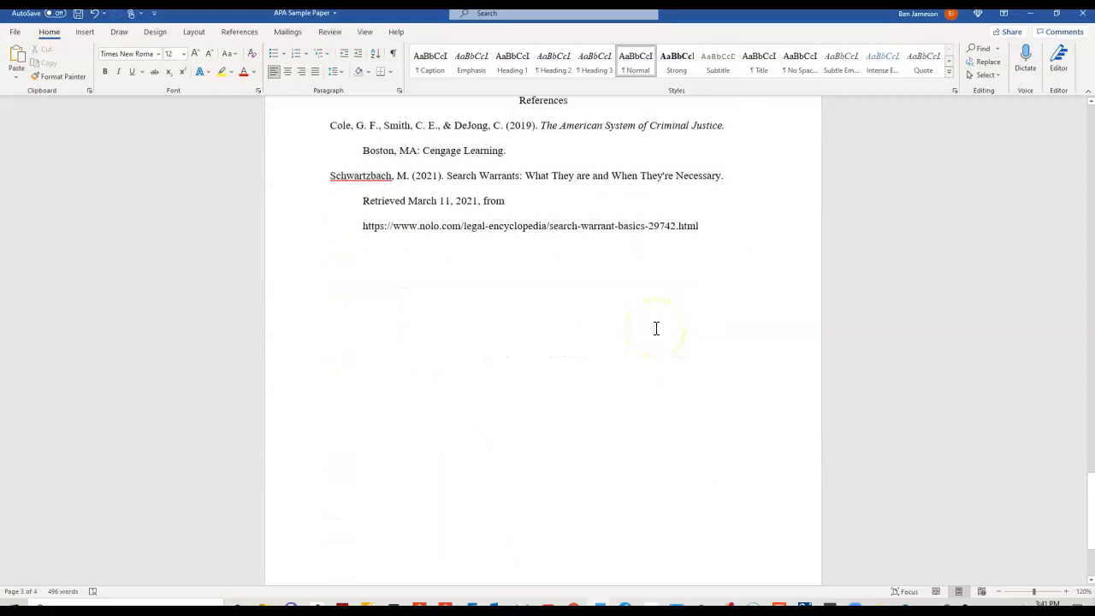
scroll(653, 330, "up", 3)
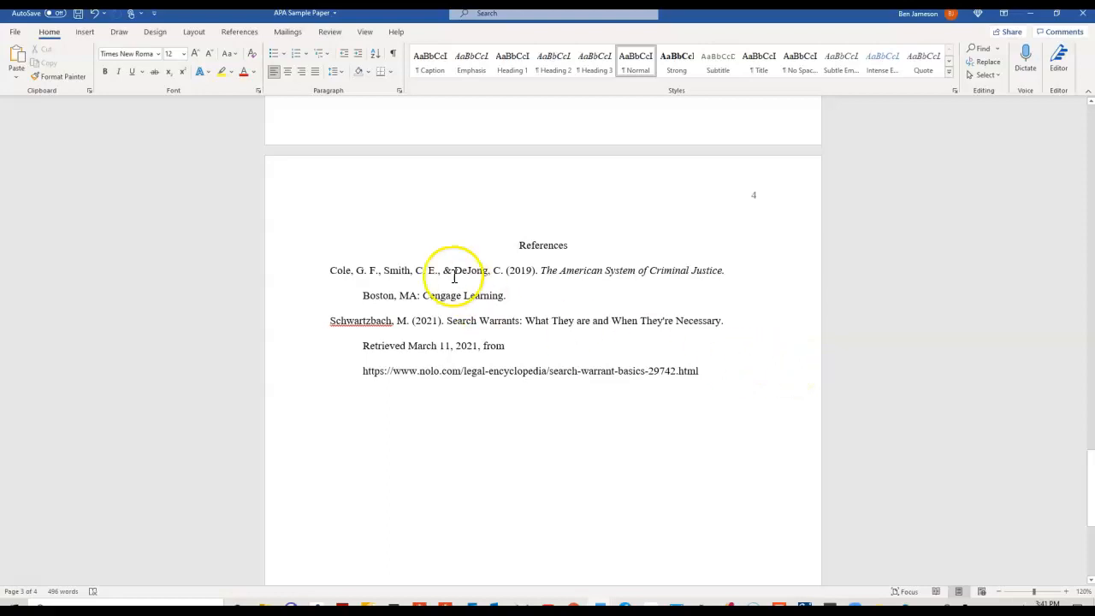
scroll(734, 341, "down", 1)
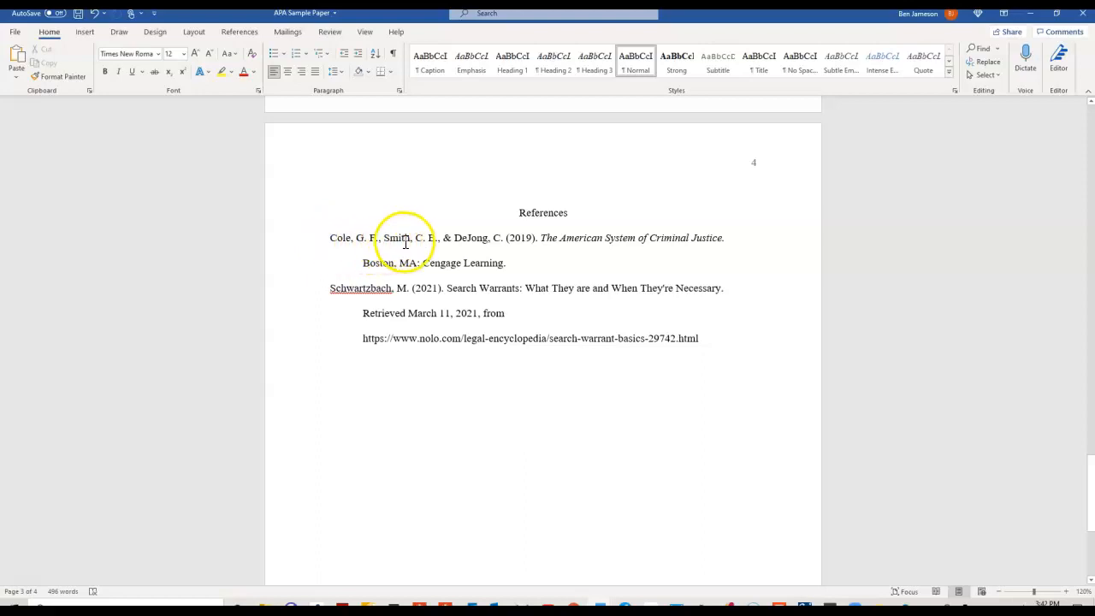
left_click(350, 241)
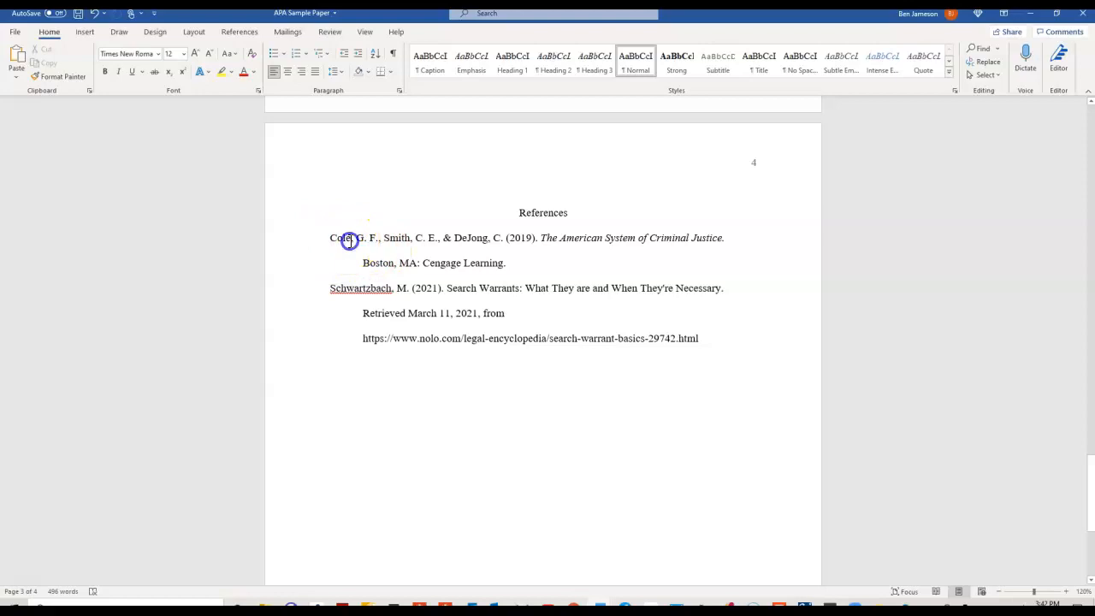
left_click(382, 242)
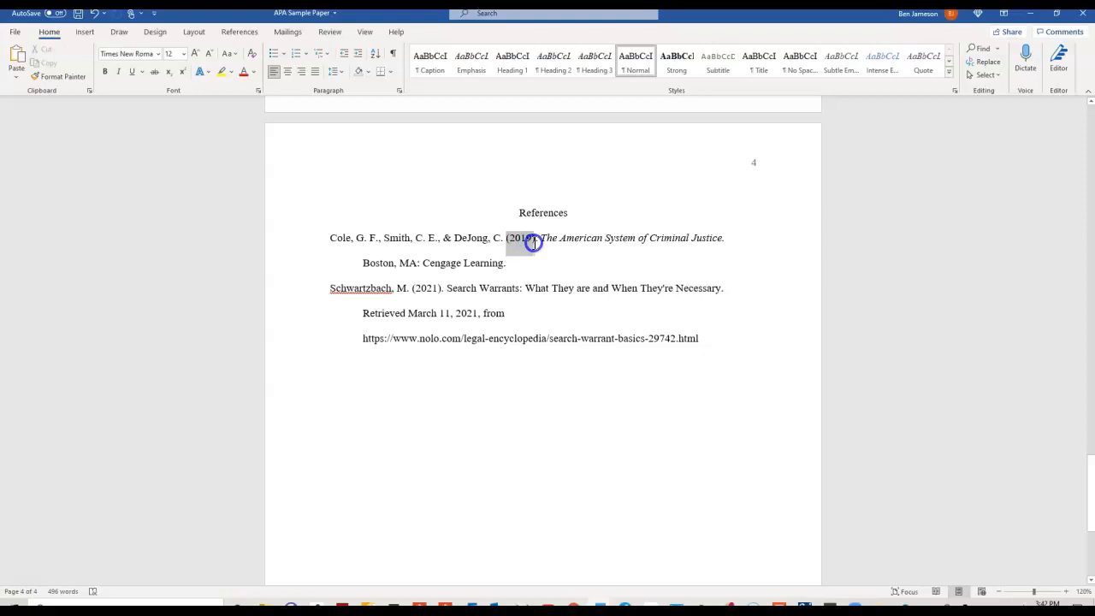
left_click(541, 247)
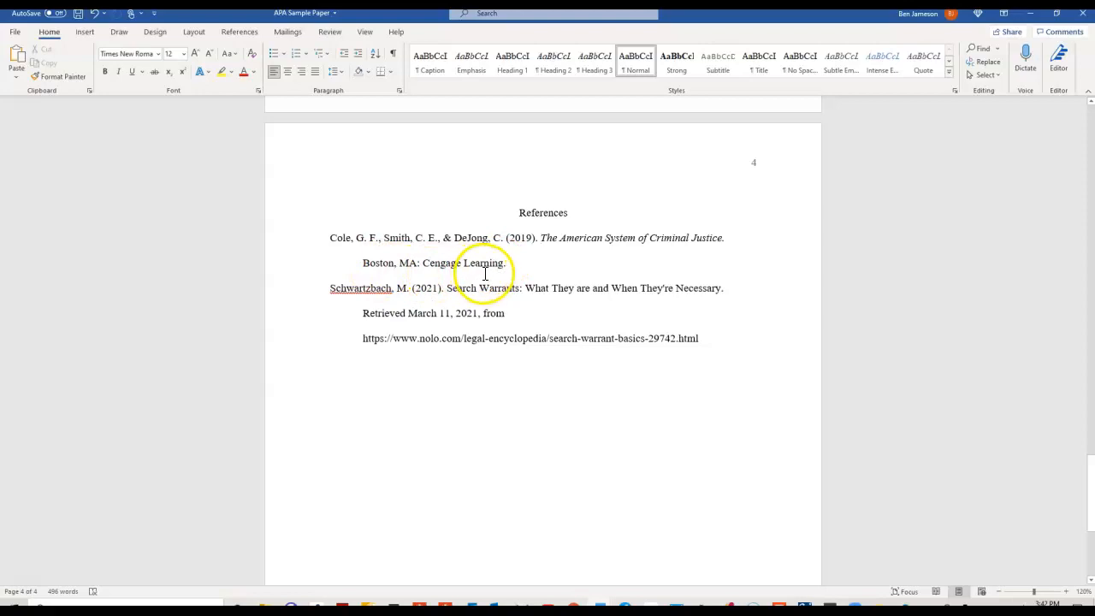
scroll(498, 308, "down", 1)
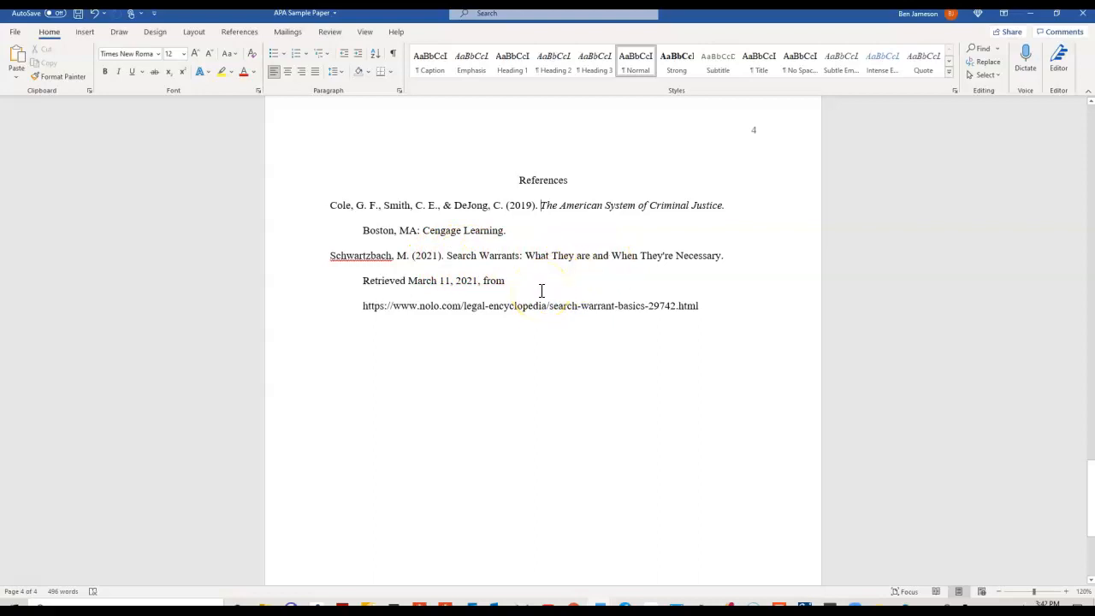
left_click_drag(363, 280, 476, 282)
left_click(477, 319)
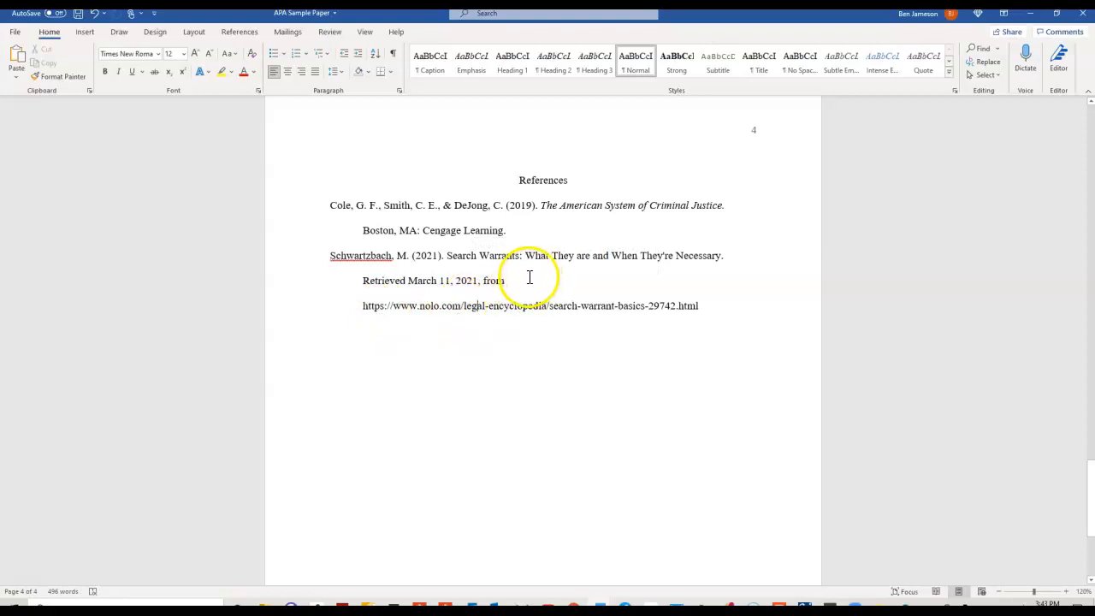
left_click_drag(359, 308, 715, 313)
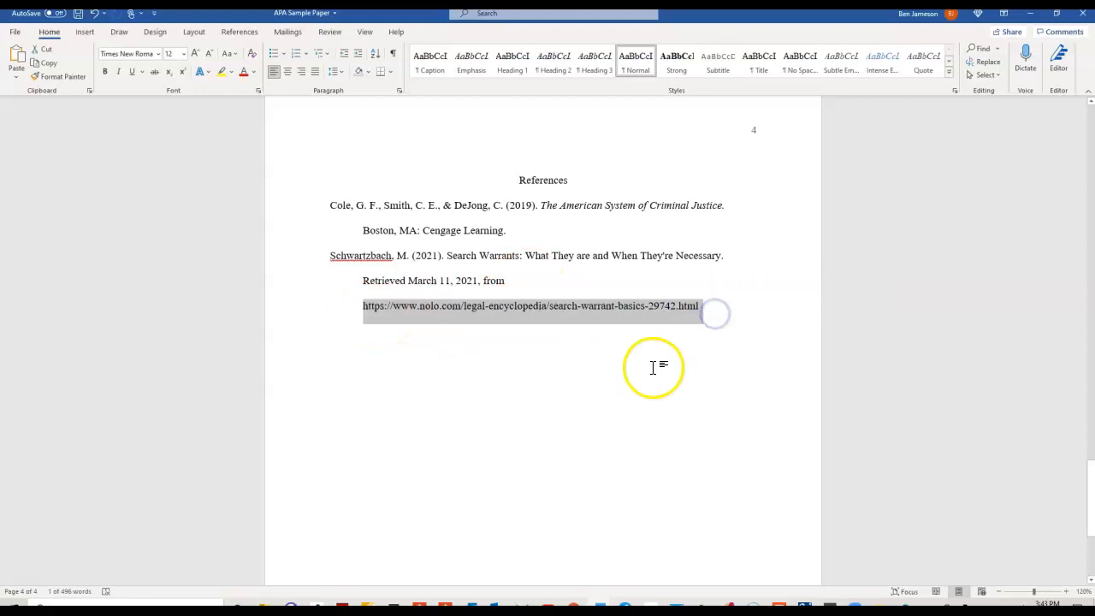
left_click(716, 353)
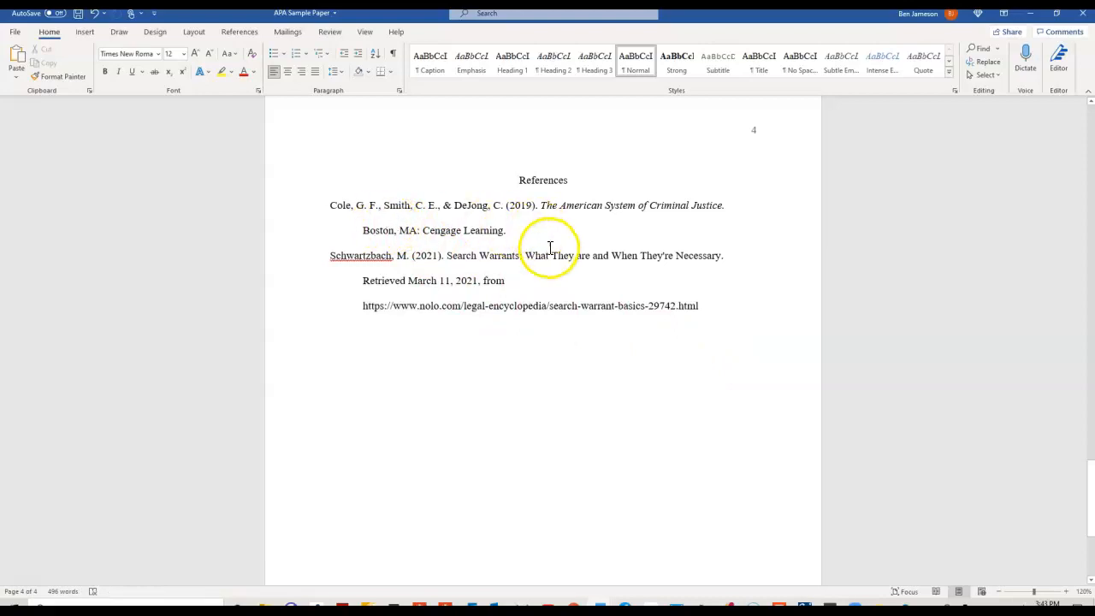
scroll(548, 243, "up", 1)
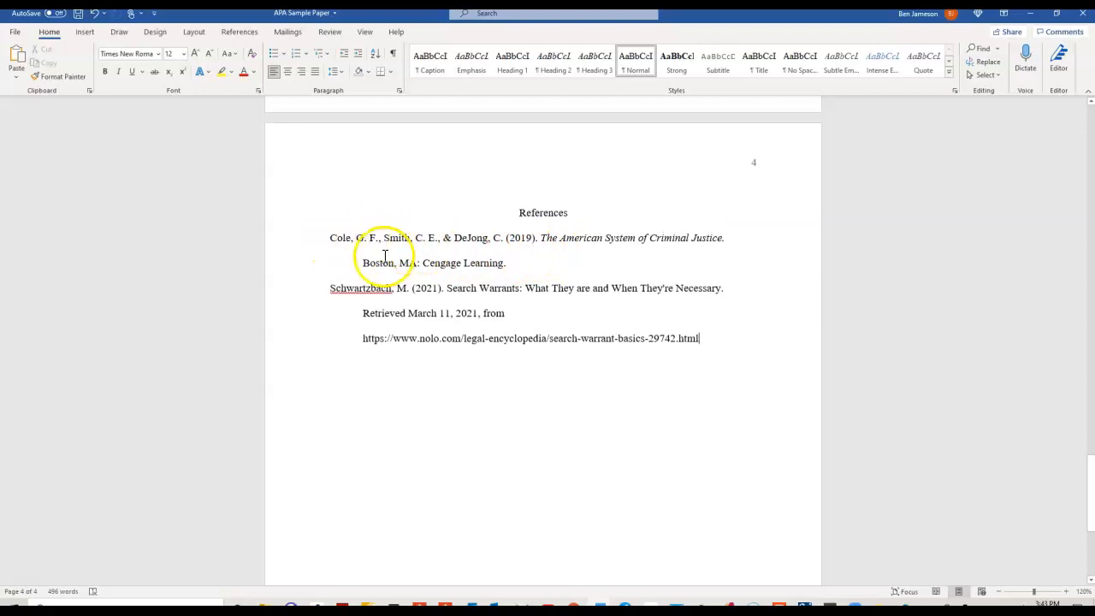
left_click(362, 317)
left_click(363, 339)
left_click(363, 262)
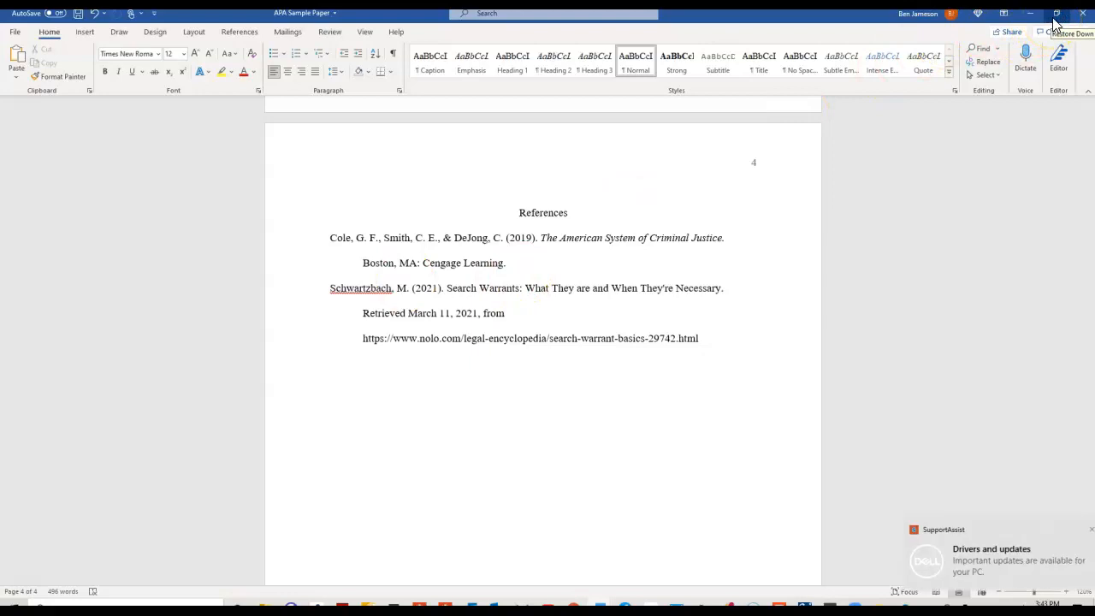
Dismiss the Drivers and updates notification, restore the paper's window, and place Document1 beside it.
left_click(1070, 529)
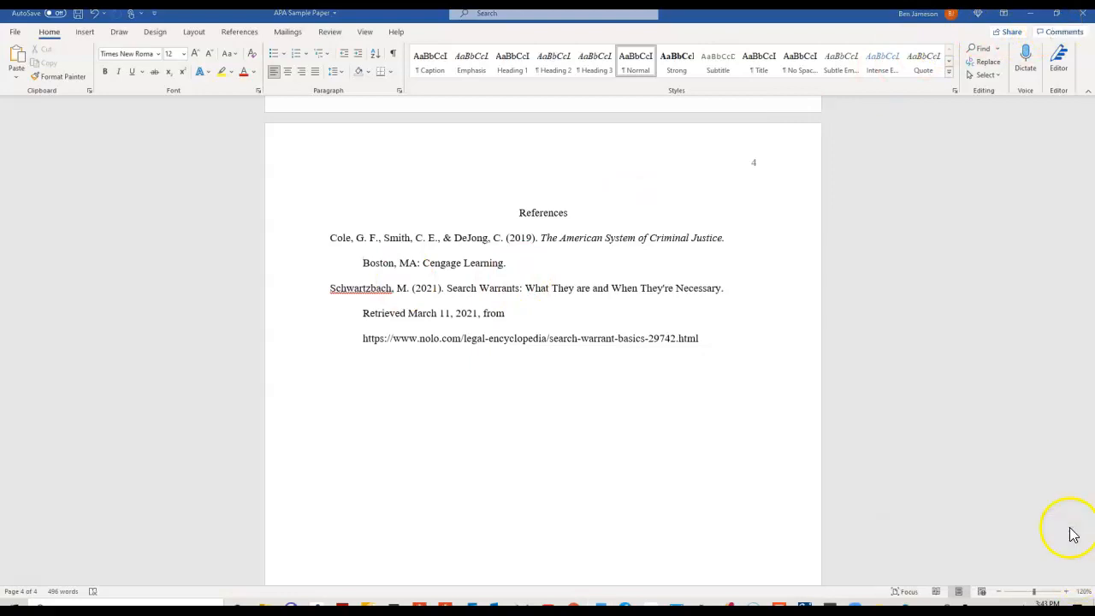
left_click(1056, 14)
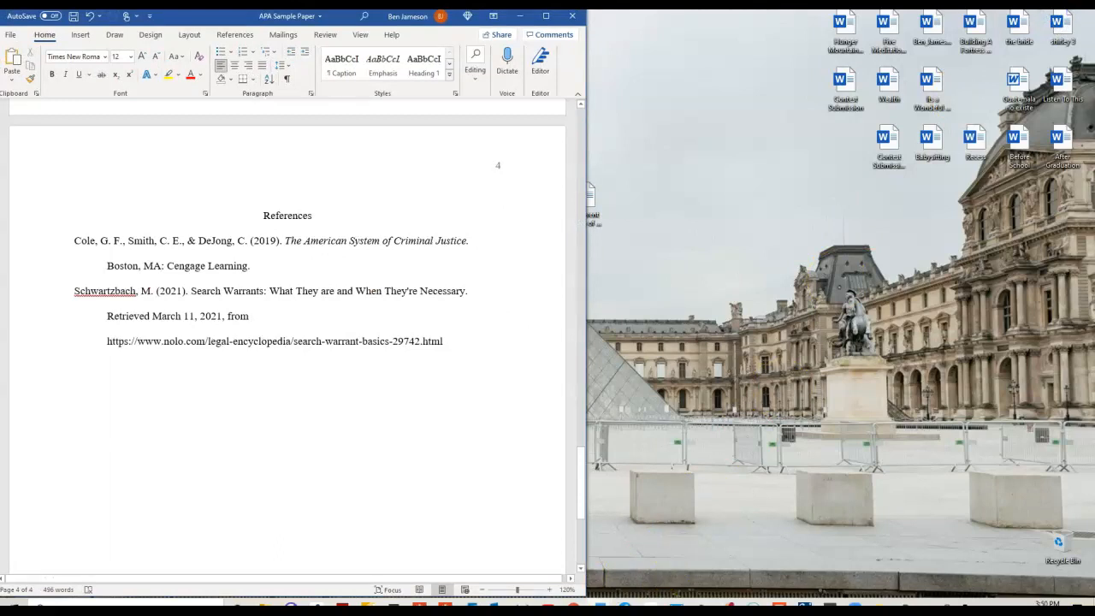
left_click(641, 558)
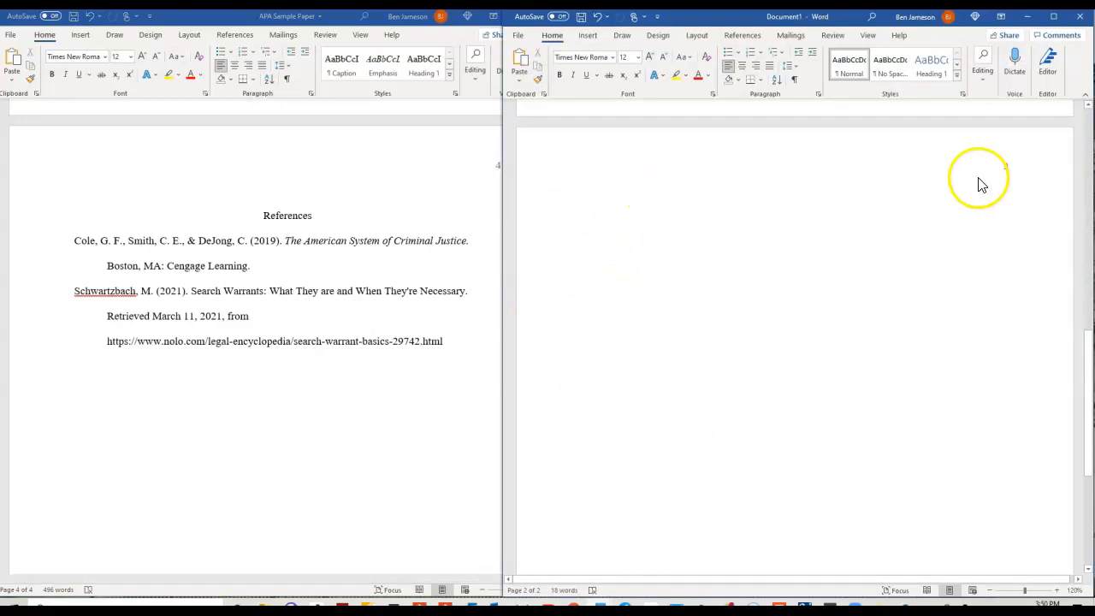
Type a centred 'References' heading, then left-aligned 'Cole, G.F., Smith, C.E., & DeJong,C. (2019).' below it.
left_click(742, 68)
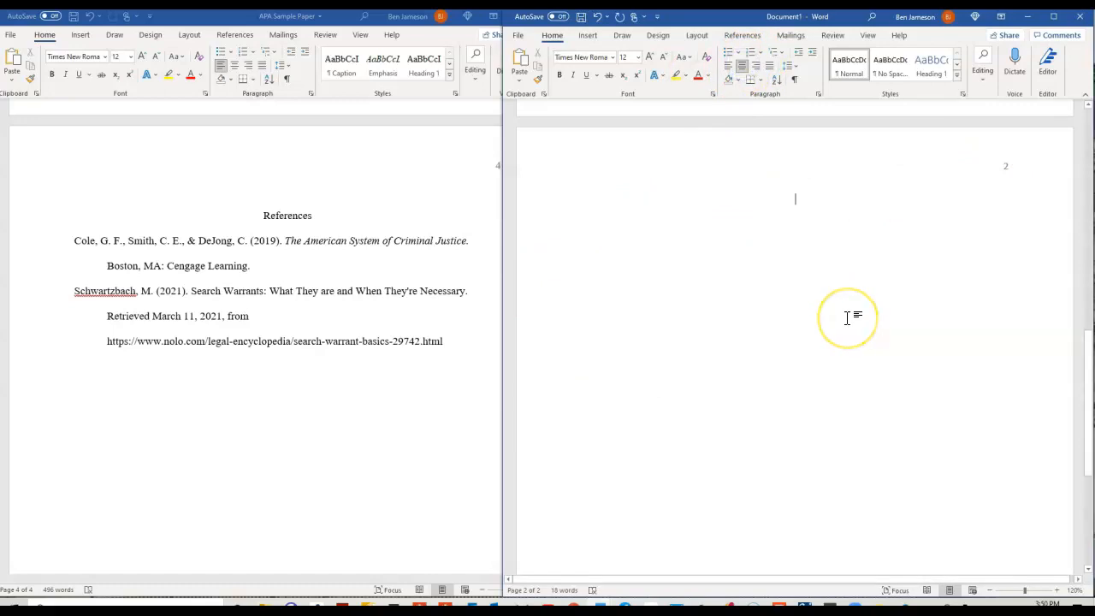
type("Refe")
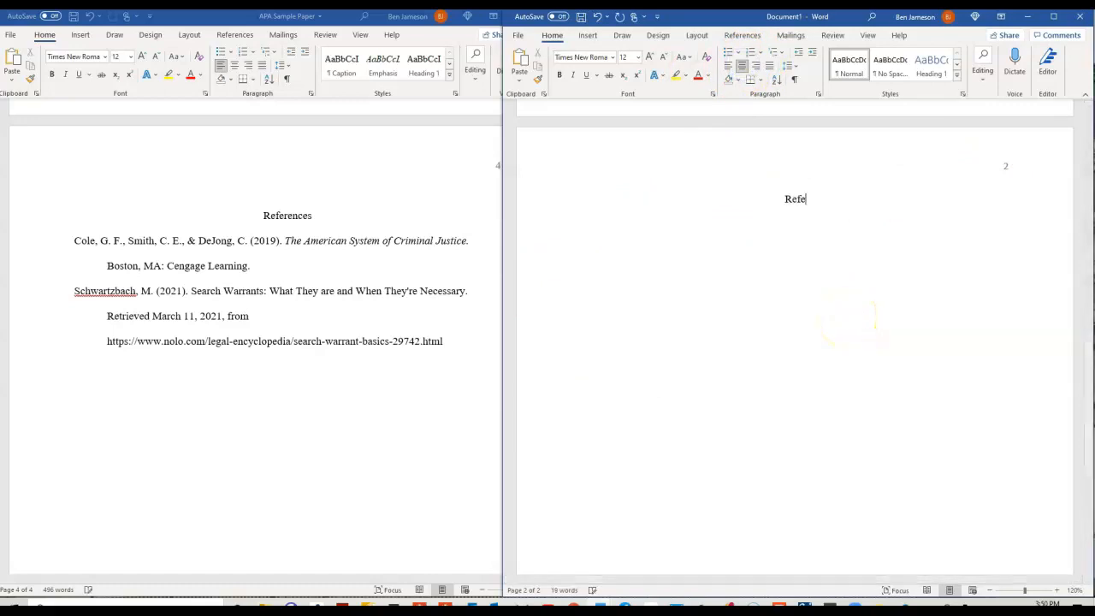
type("rences")
key("Return")
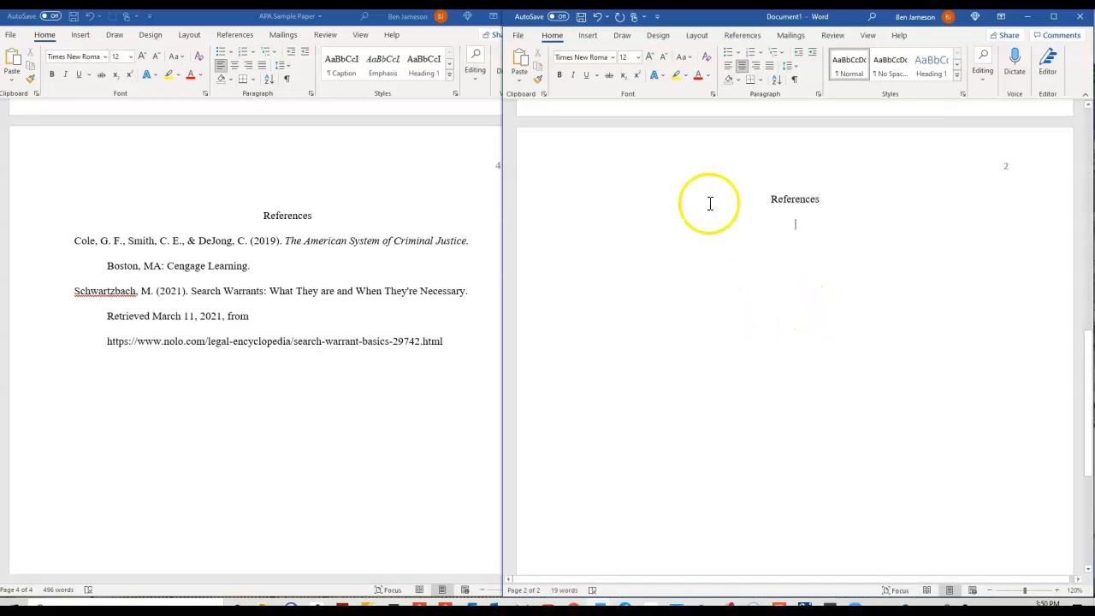
left_click(730, 71)
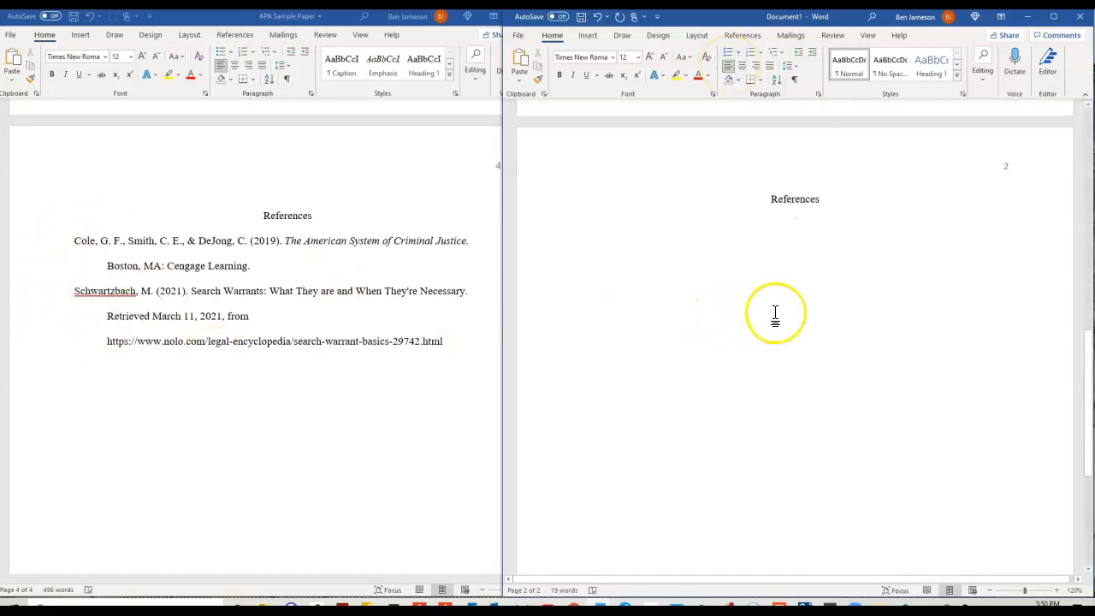
type("C")
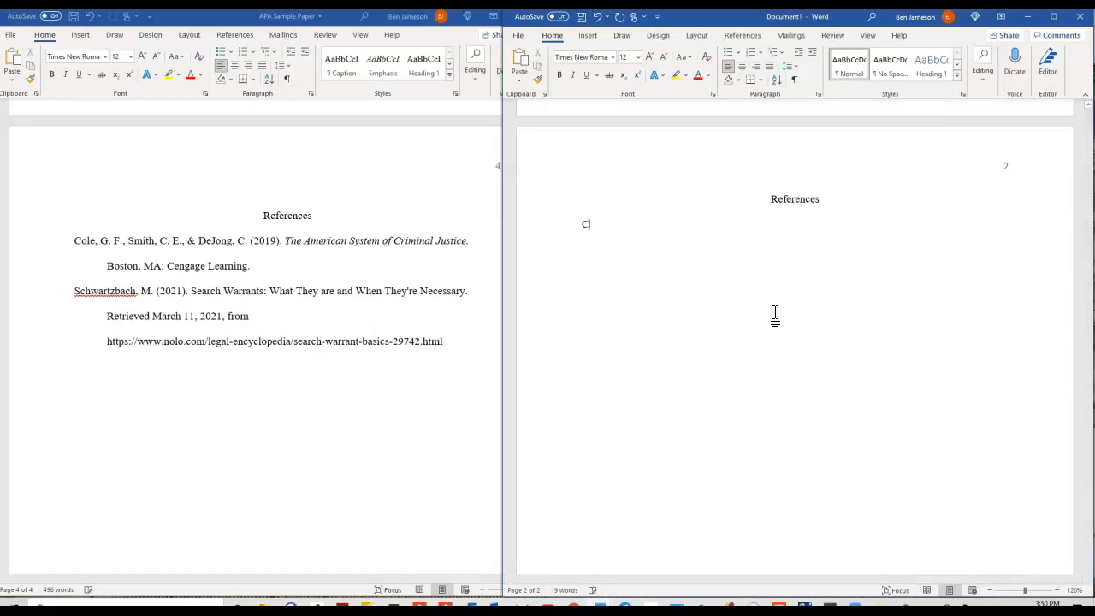
type("ole, G.F., Smith, C.E., & DeJong")
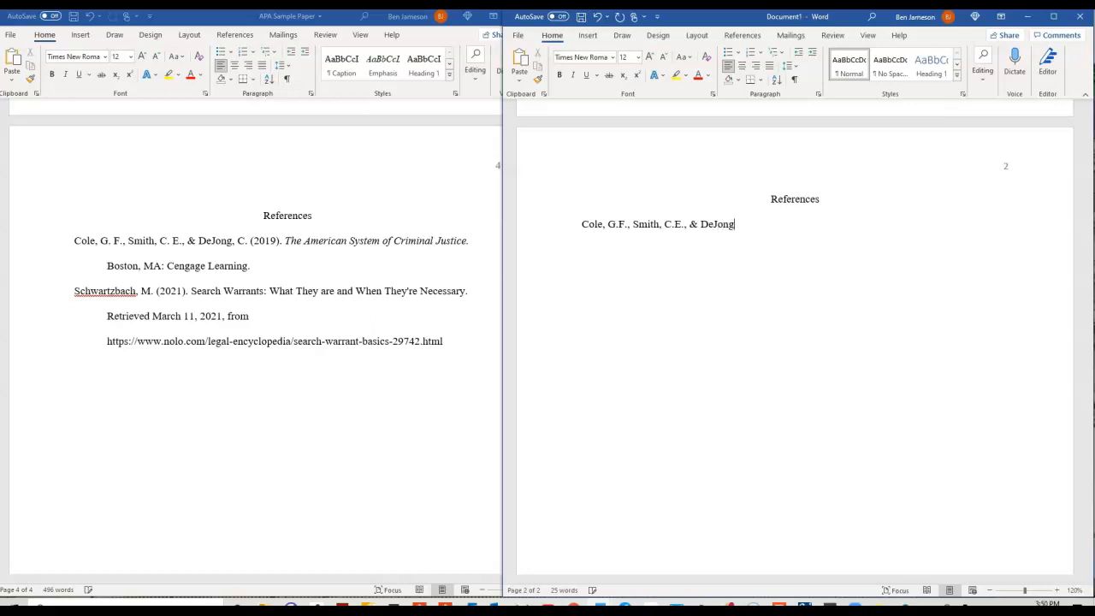
type(",C. (2019).")
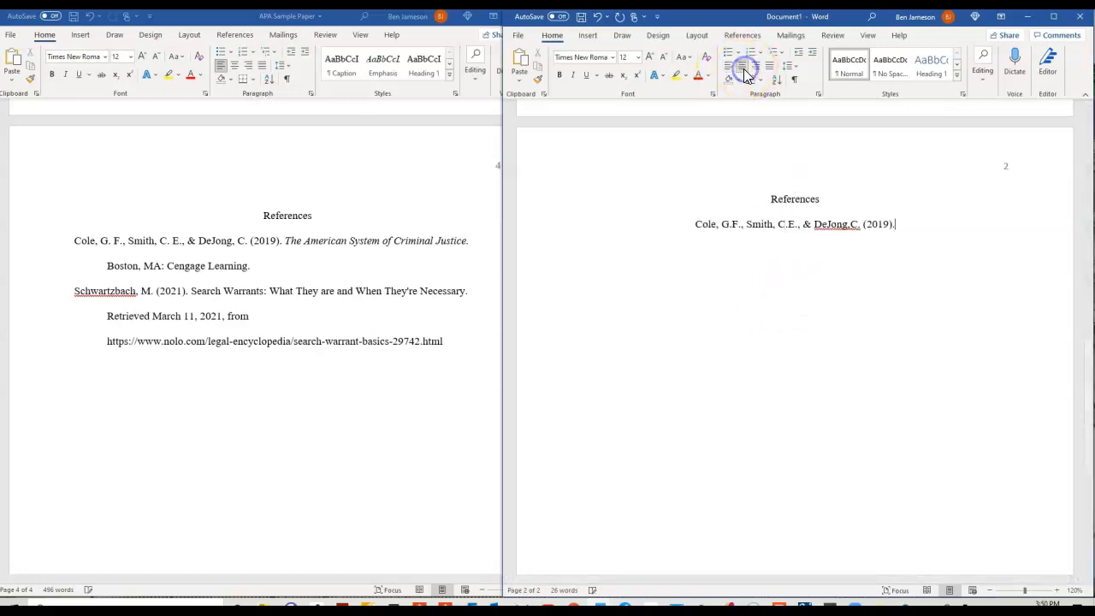
Add the italic title 'The American System of Criminal Justice' and 'Boston, MA: Cengage Learning'.
left_click(573, 75)
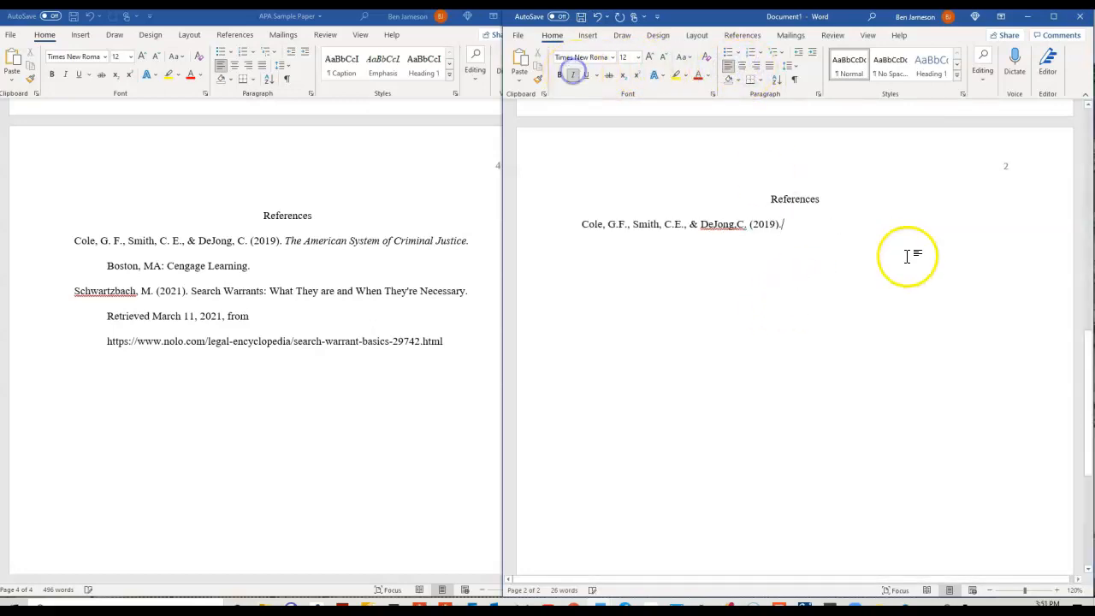
type("The American System of Criminal Justice.")
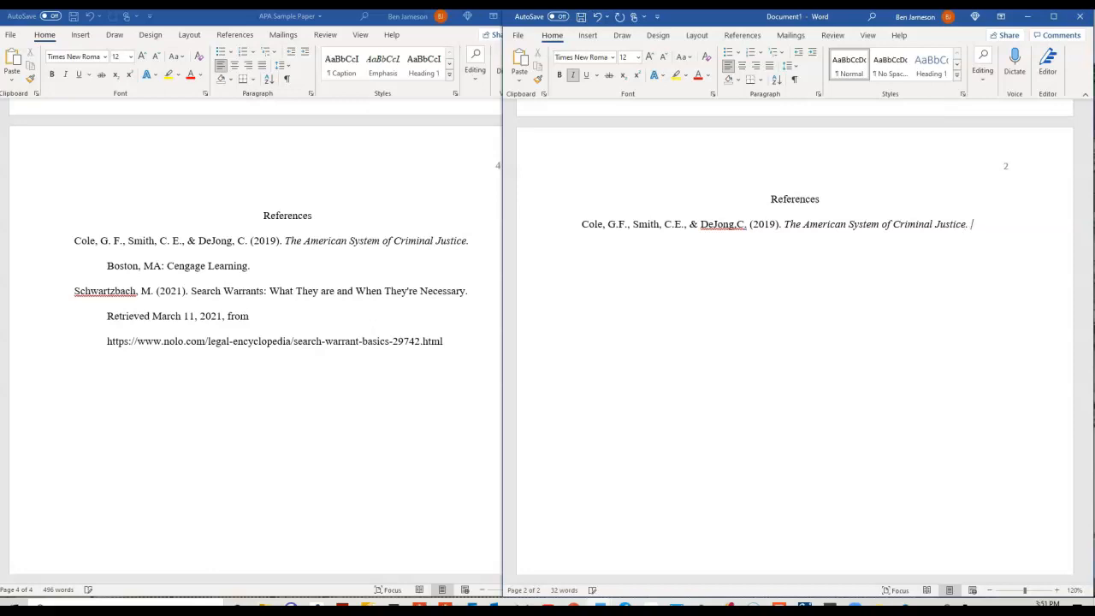
left_click(572, 74)
type("Bo")
type("sto")
type("n, MA")
type(":")
type(" Cen")
type("gage ")
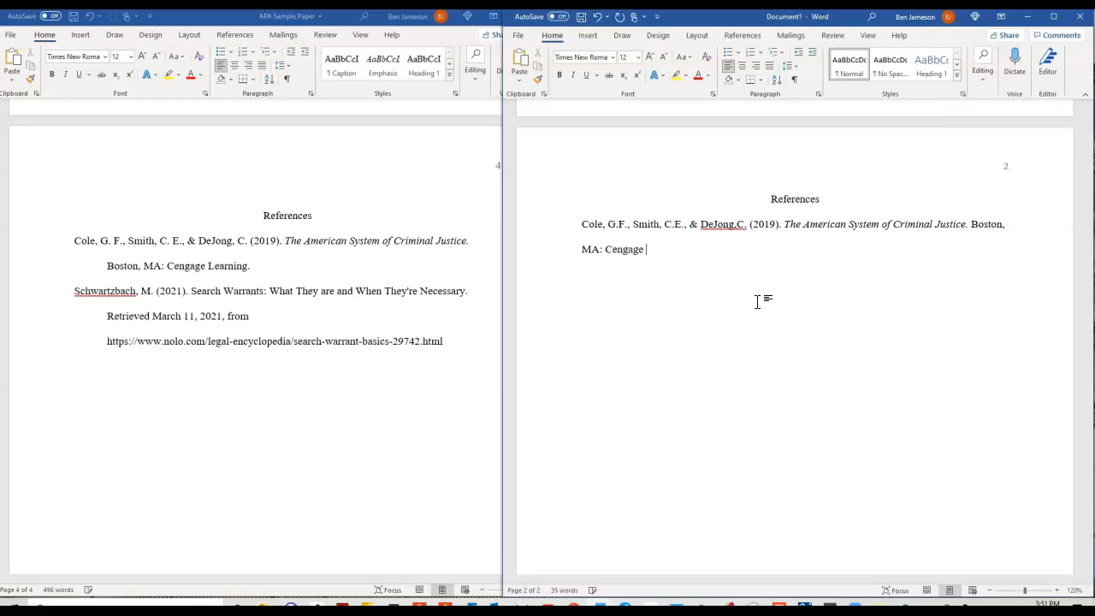
type("Learning")
key("BackSpace")
key("BackSpace")
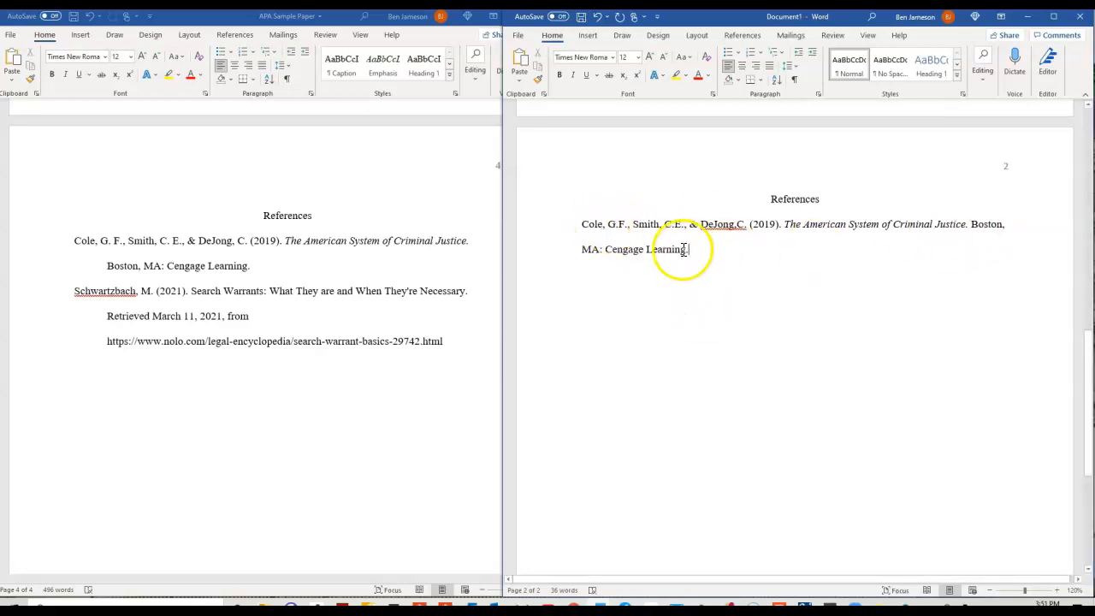
Indent the Cole entry's second line, starting at 'MA:', with a tab.
left_click(580, 249)
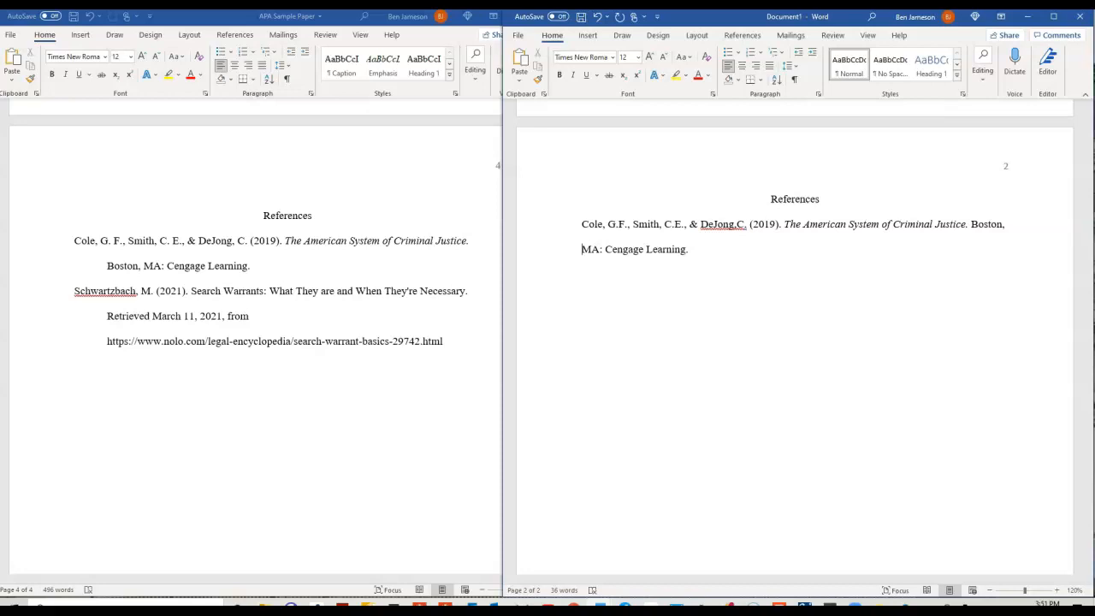
key("Tab")
left_click(770, 248)
Add an empty line below the Cole entry and switch to the Purdue OWL browser window.
key("Return")
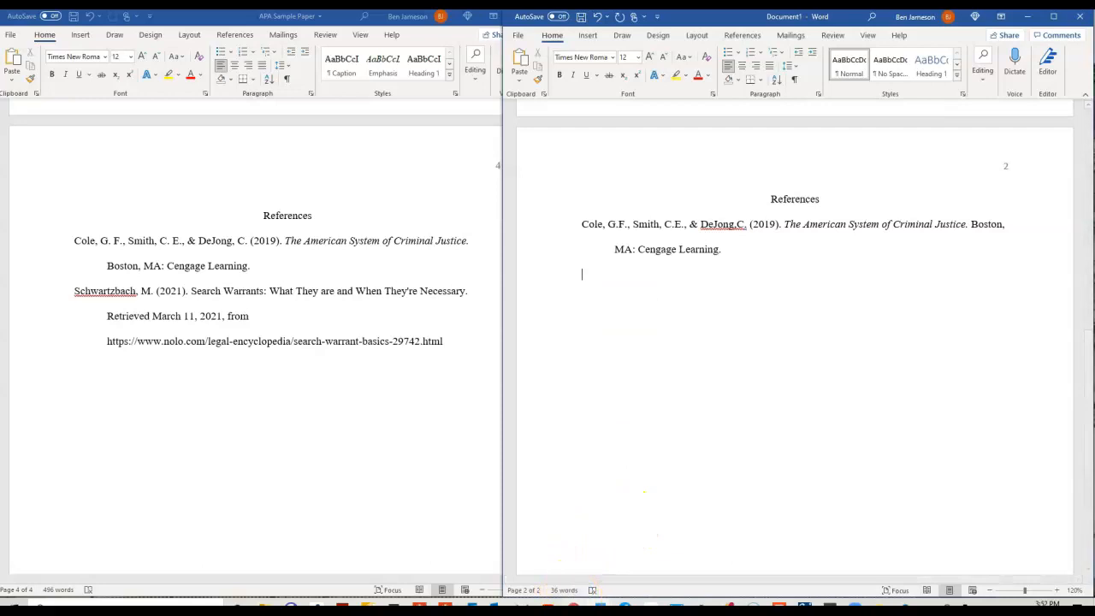
mouse_move(572, 607)
left_click(572, 560)
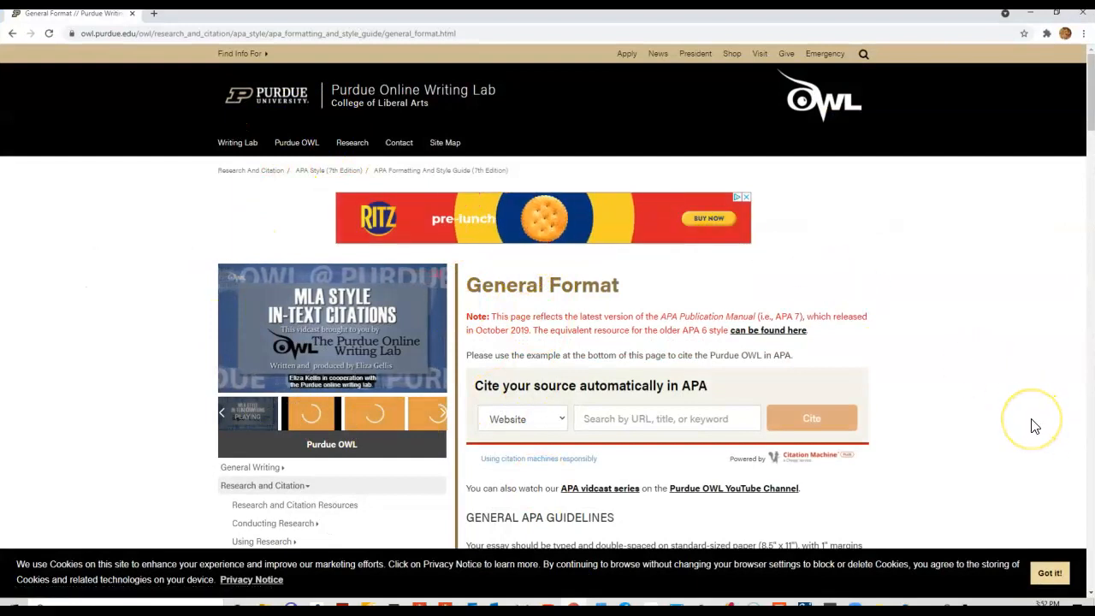
Skim the Purdue OWL General Format guidelines, then open a new Chrome window.
scroll(959, 404, "down", 1)
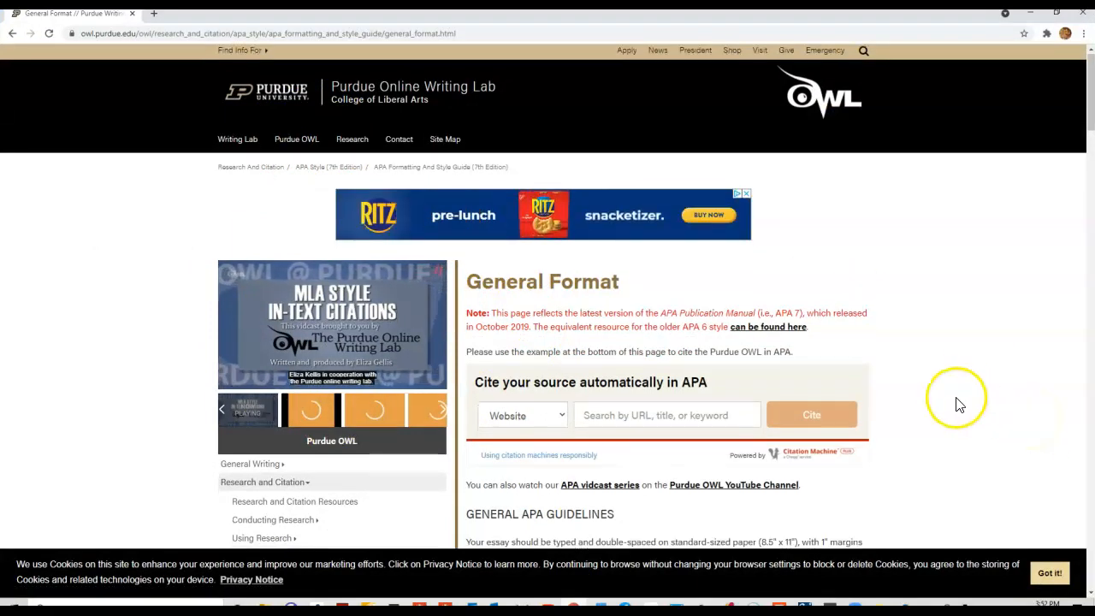
scroll(959, 405, "down", 3)
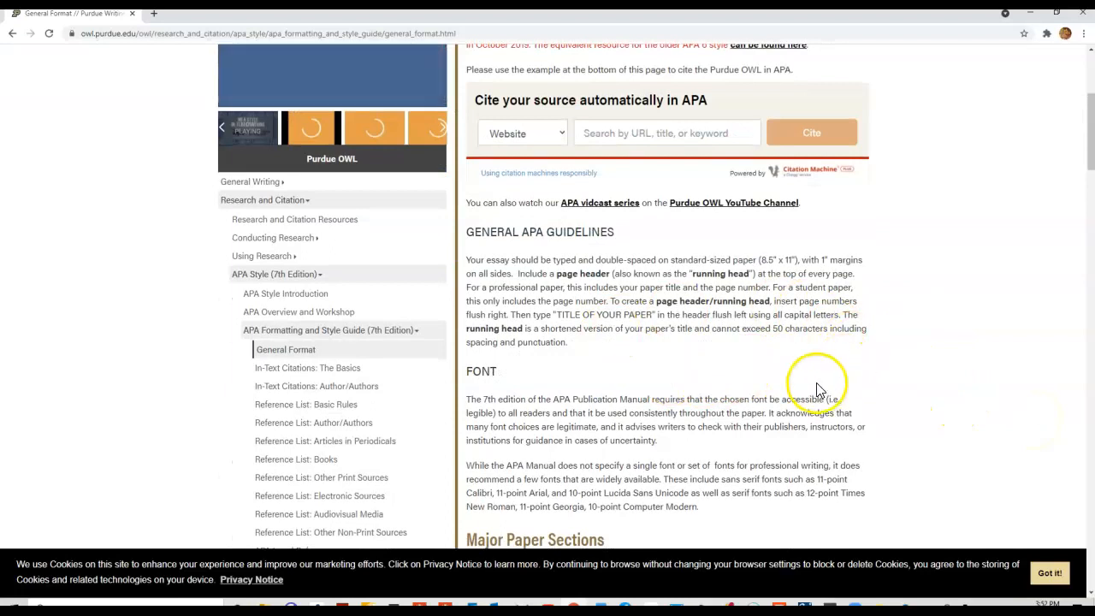
scroll(641, 317, "up", 3)
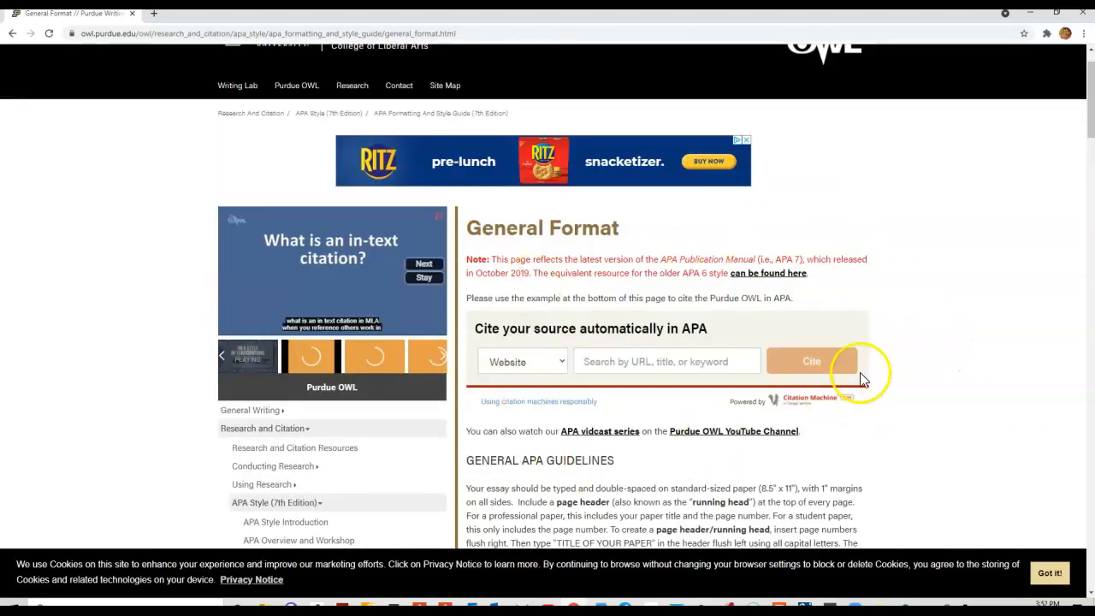
scroll(924, 380, "down", 1)
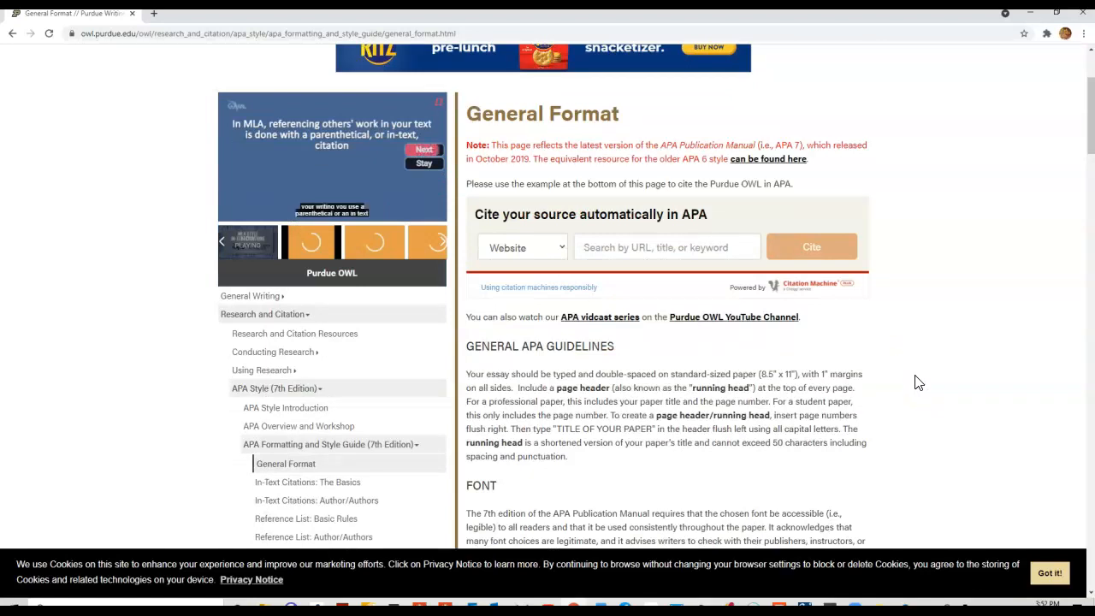
scroll(915, 383, "down", 1)
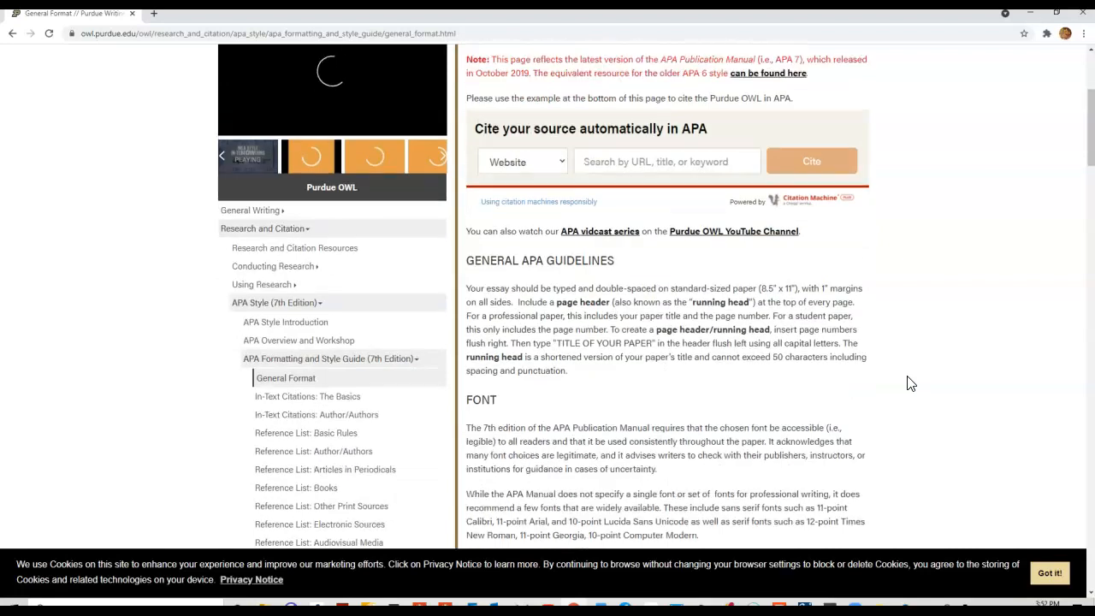
scroll(912, 381, "up", 3)
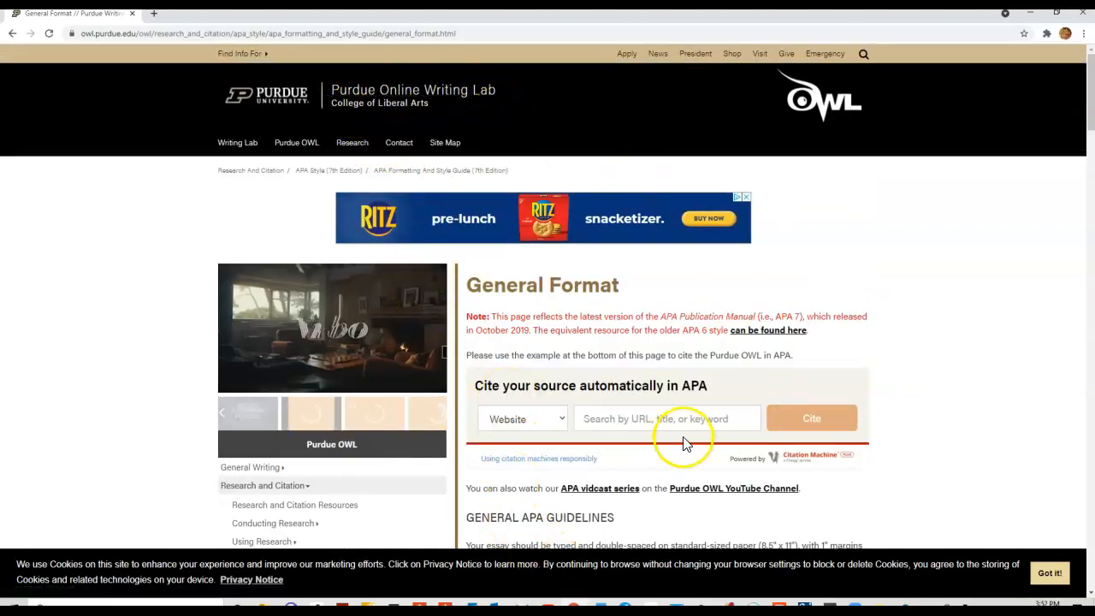
key("ctrl+n")
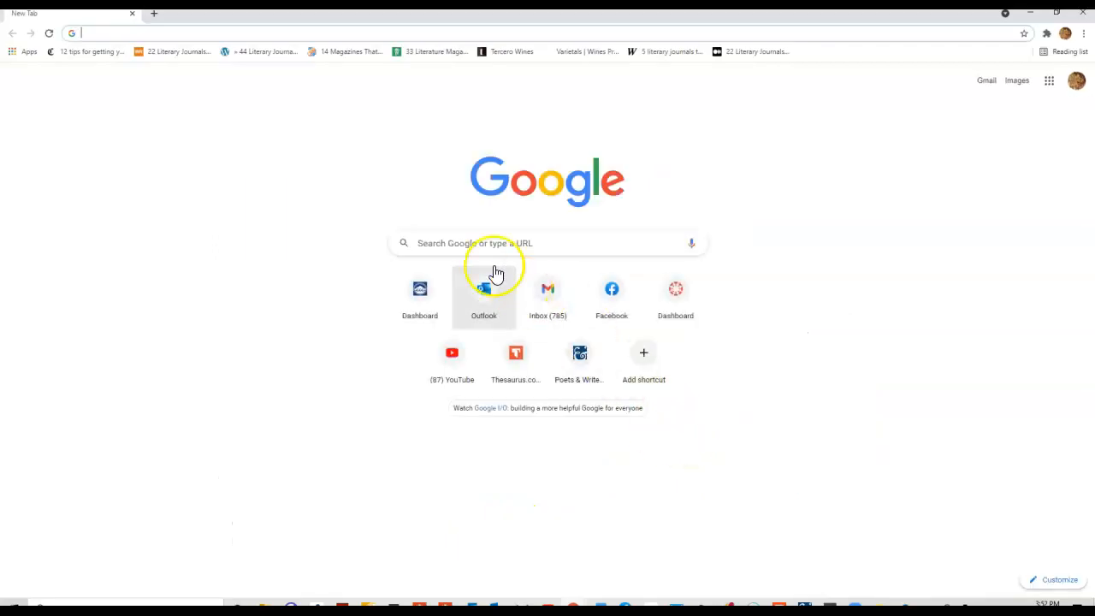
Search Google for 'purdue owl apa'.
left_click(484, 247)
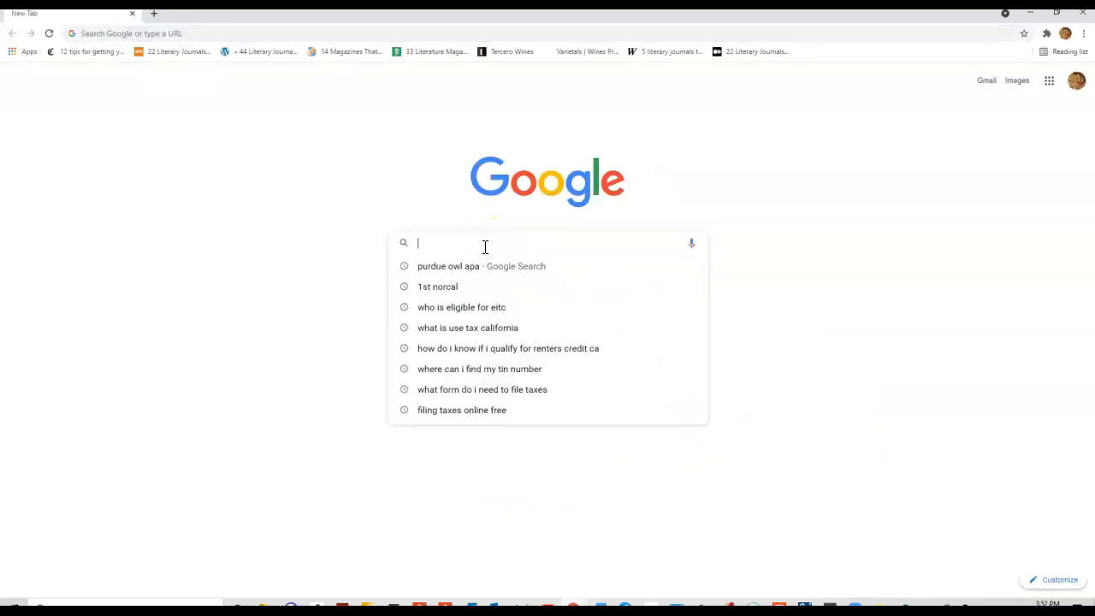
type("purdue ow,")
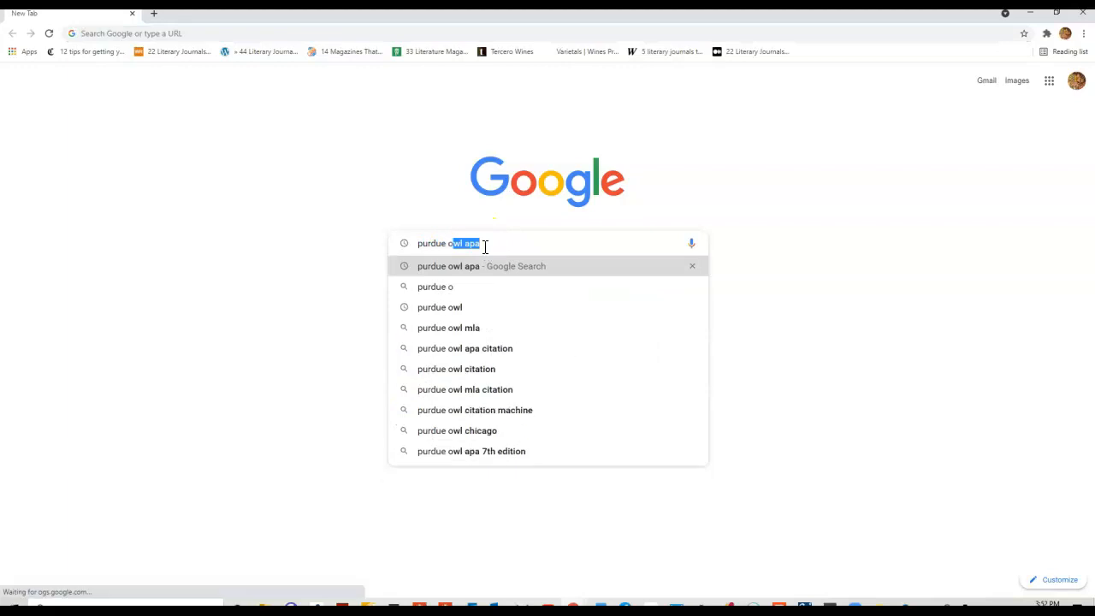
key("BackSpace")
type("l")
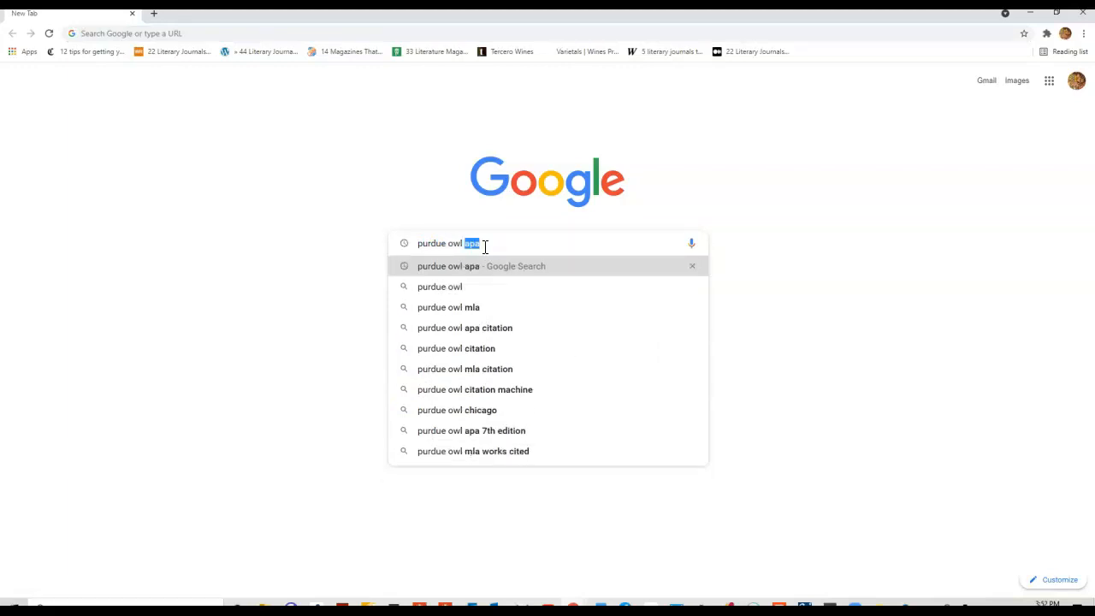
type(" apa")
key("Return")
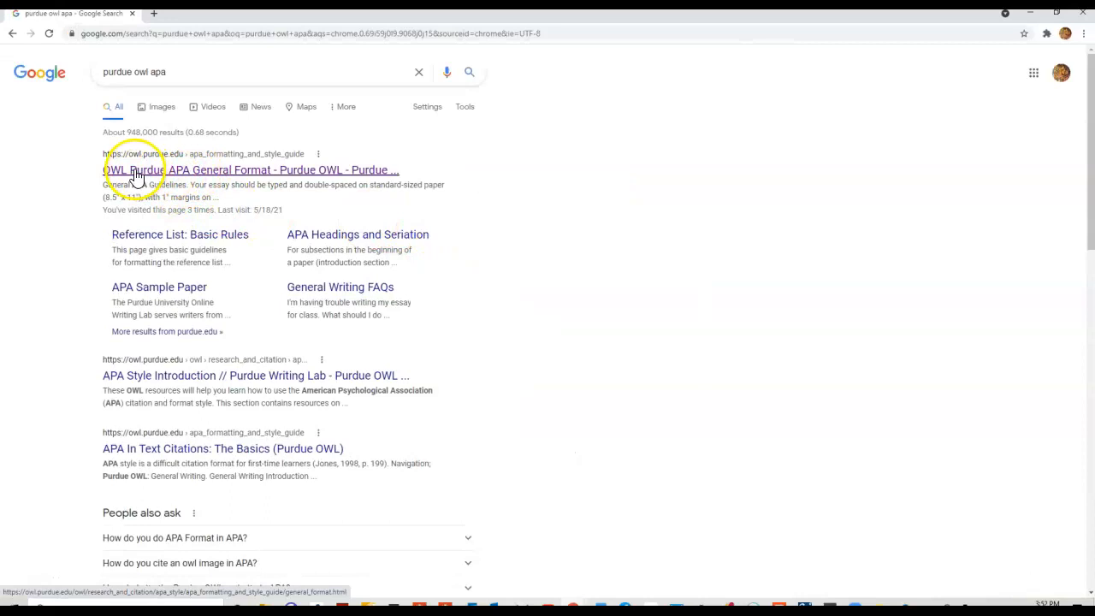
Open the 'OWL Purdue APA General Format' search result.
left_click(250, 175)
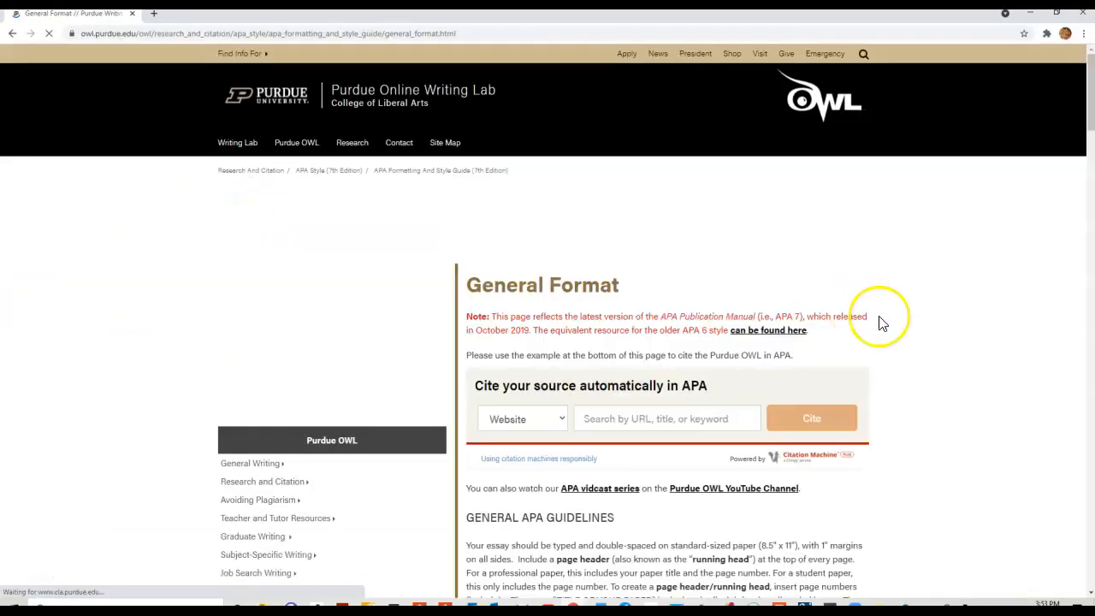